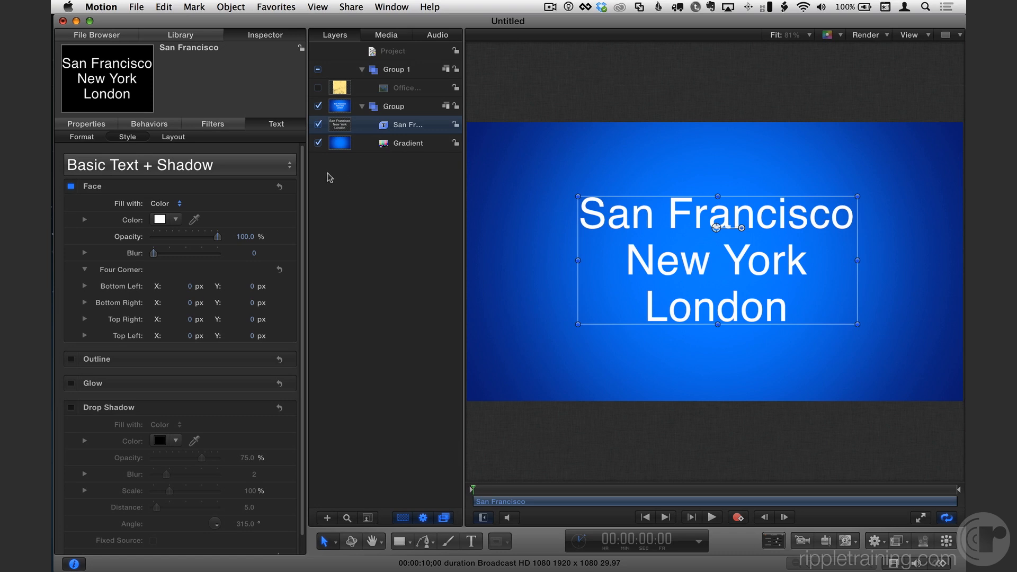
# Try the Paragraph layout method on the San Francisco text and return it to Type.
pyautogui.click(170, 137)
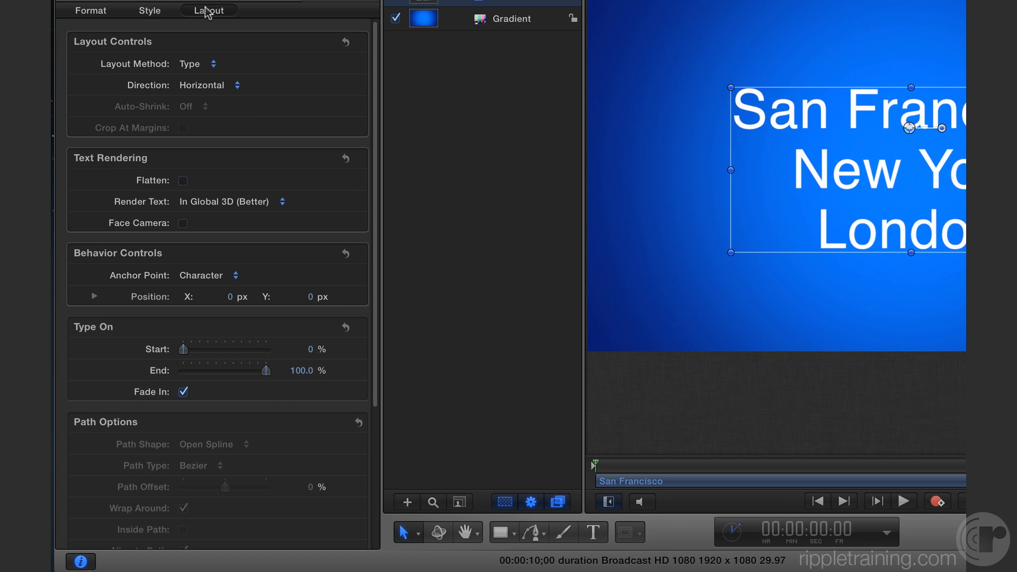
pyautogui.click(214, 64)
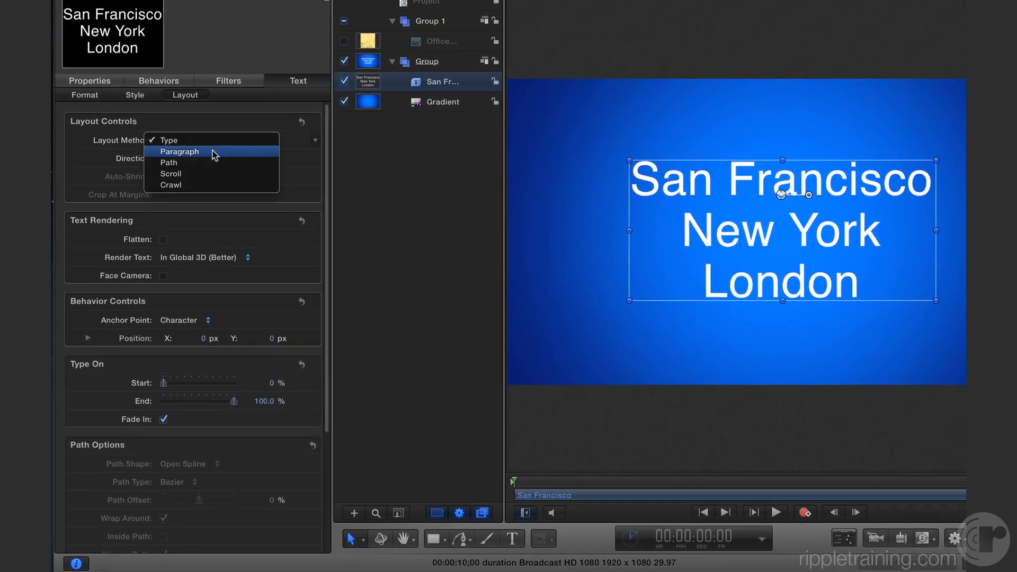
pyautogui.click(214, 153)
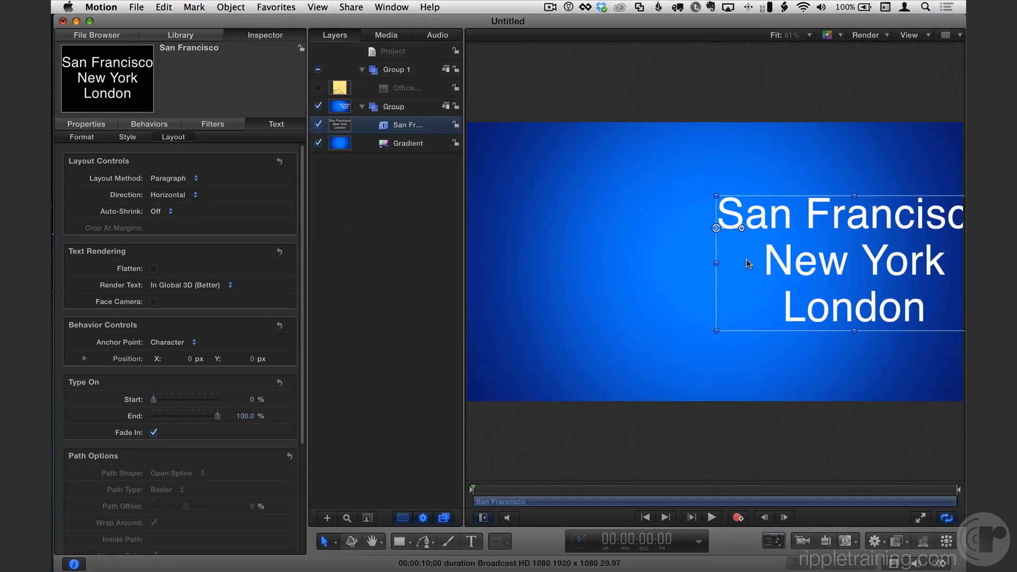
pyautogui.click(188, 179)
pyautogui.click(190, 168)
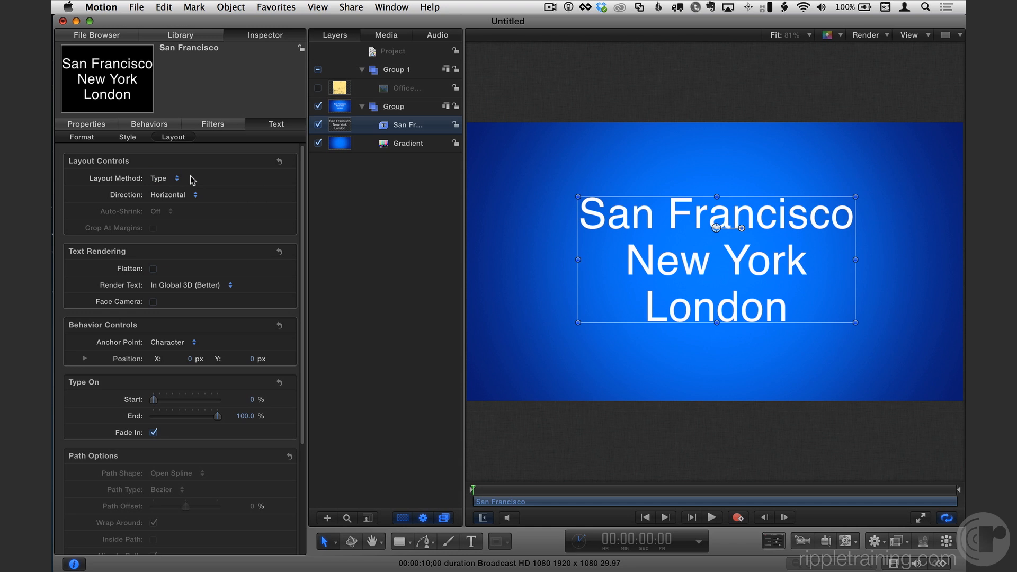
# Hide the San Francisco text layer and clear the selection.
pyautogui.click(319, 125)
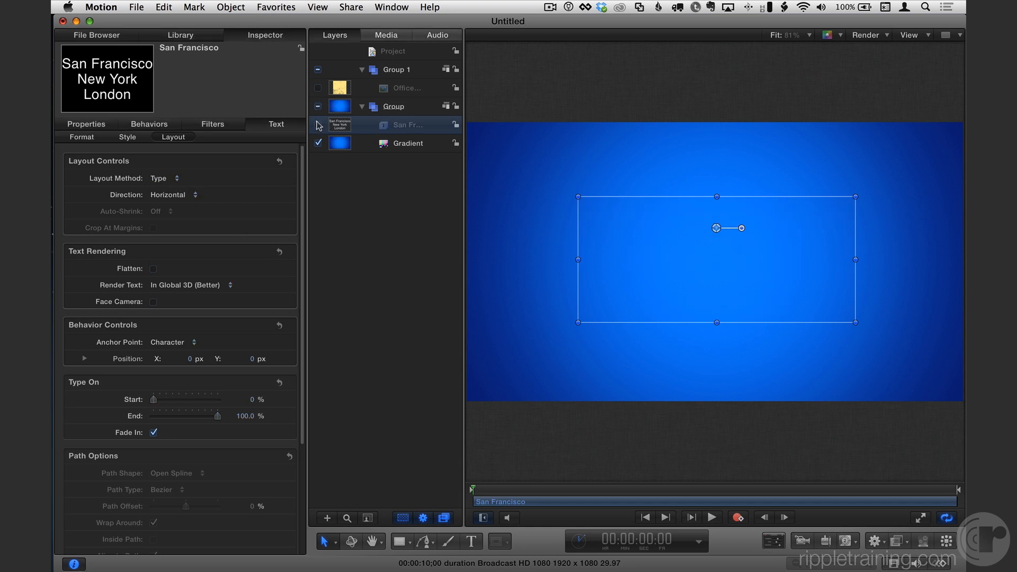
pyautogui.click(360, 229)
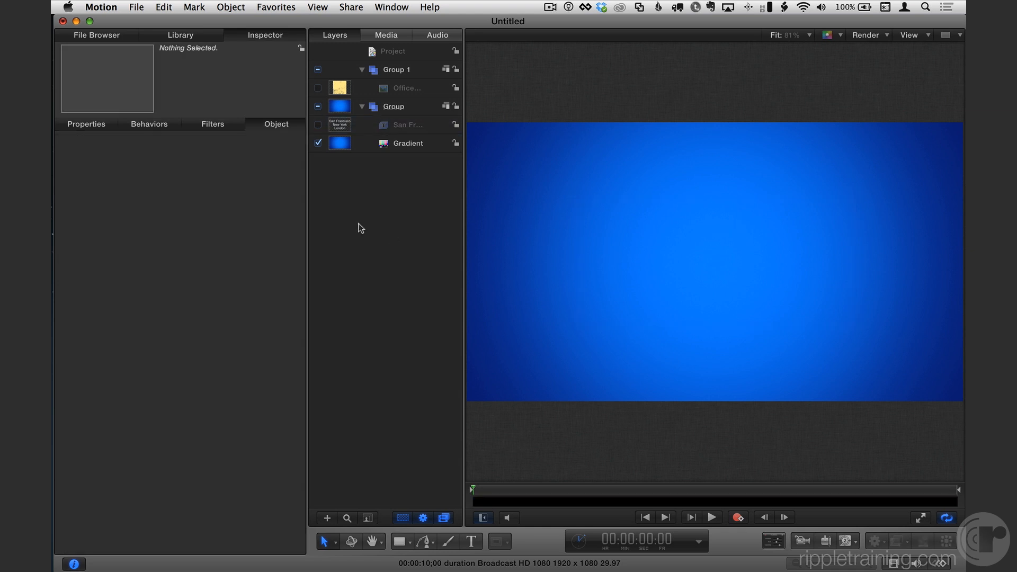
# Add a text object with one long unbroken line of placeholder characters, starting in the upper left of the blue background.
pyautogui.click(472, 541)
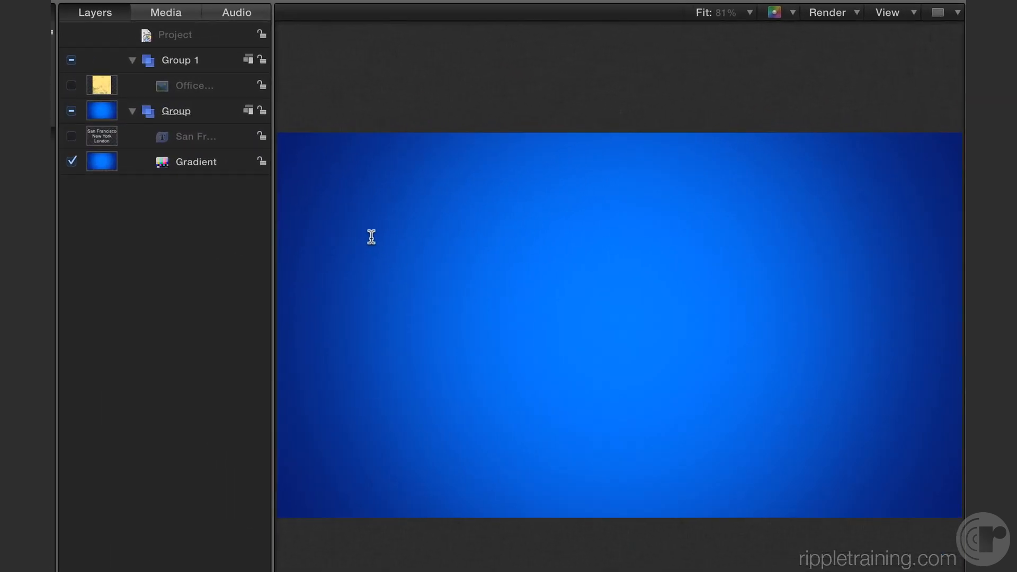
pyautogui.click(371, 237)
pyautogui.write('kcj sa;kldjfaskl;d f')
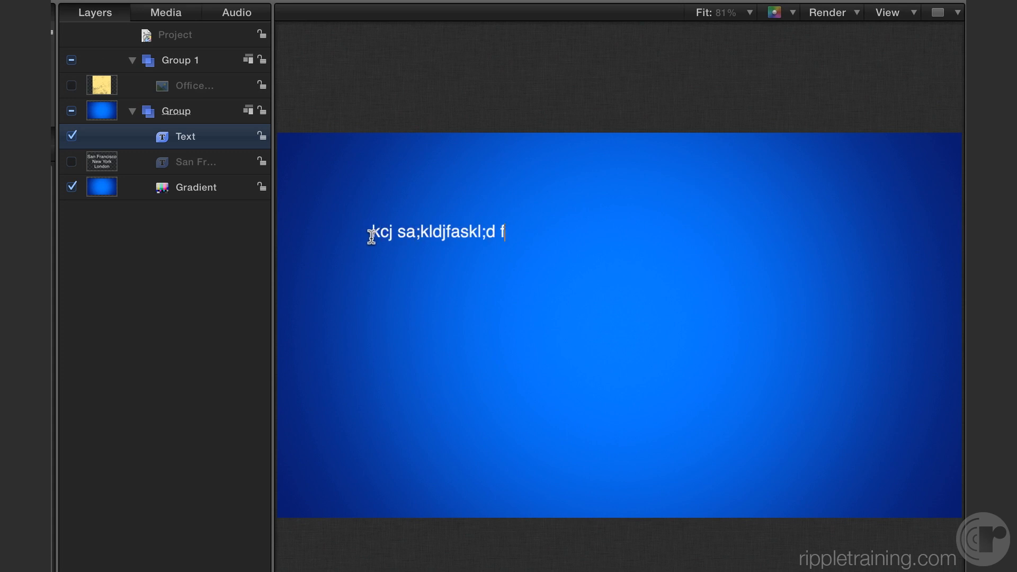
pyautogui.write('ajwfjwkl;je fawkl;efj awkl;e fjawekl;jfawkl;jfekl;wjfe kl;wfj ek;lwa')
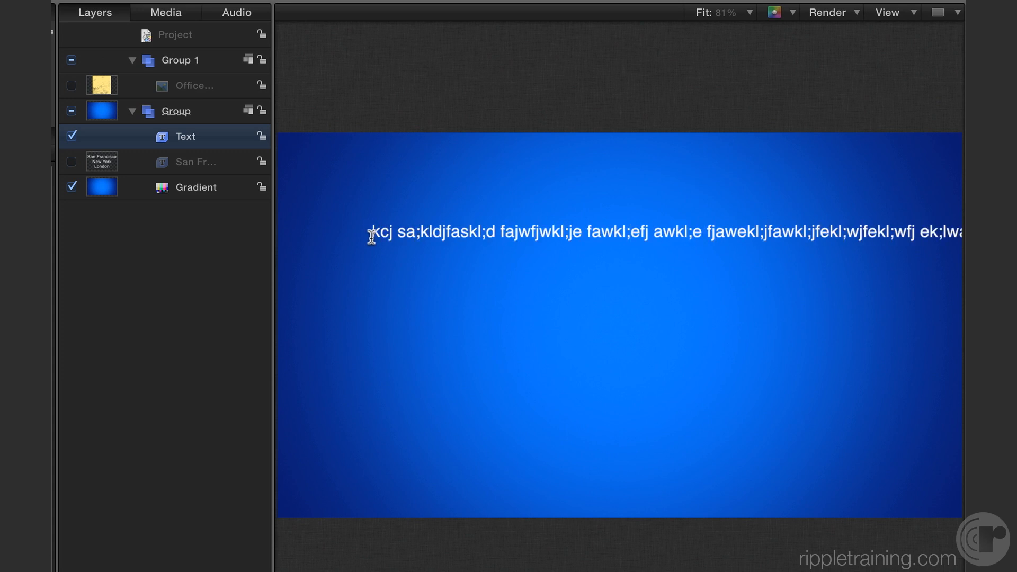
pyautogui.press('Escape')
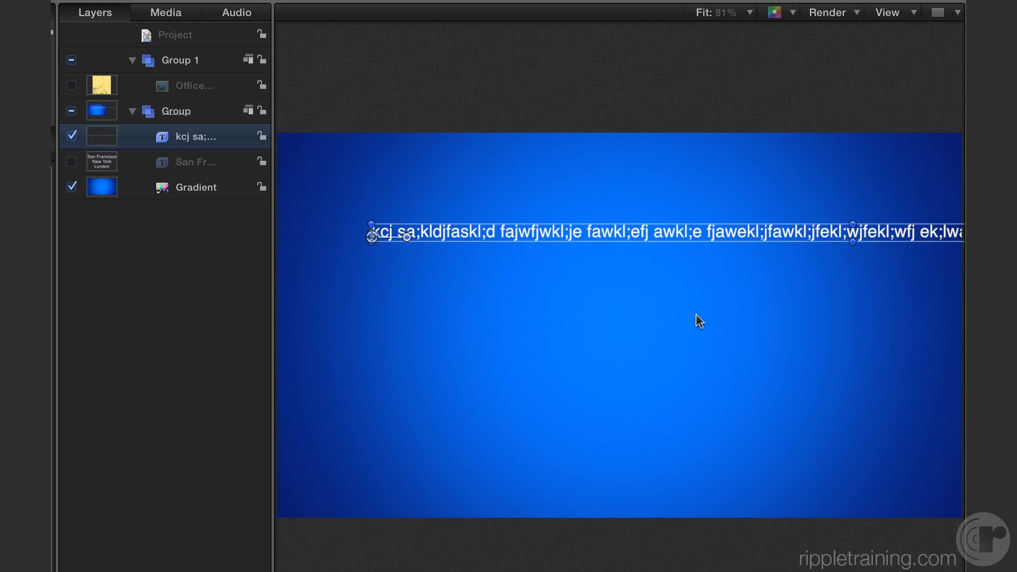
# Check how far the placeholder line extends beyond the frame, restore the fitted view and delete that text object.
pyautogui.press('z')
pyautogui.moveTo(734, 329); pyautogui.dragTo(531, 330)
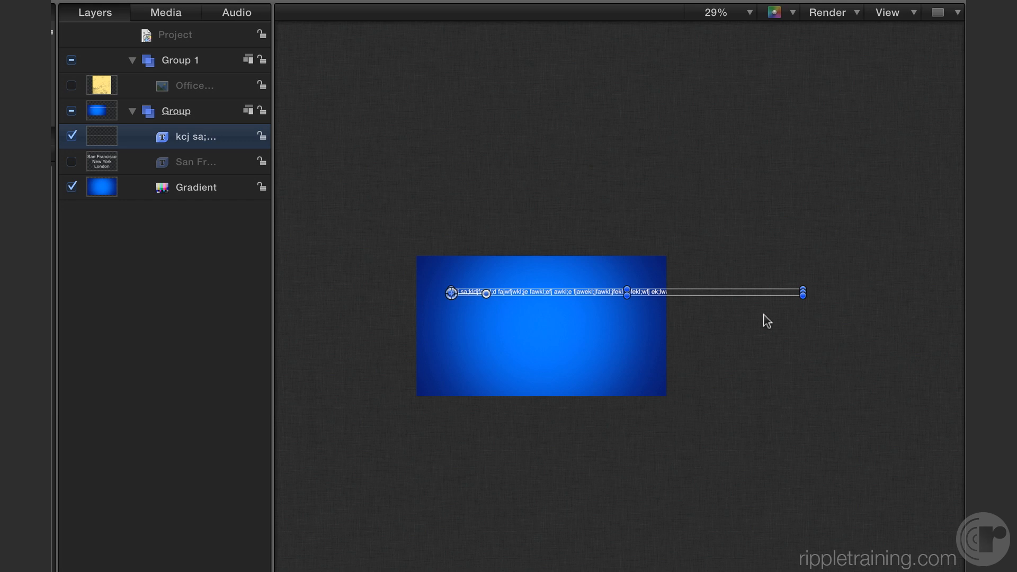
pyautogui.hotkey('shift', 'z')
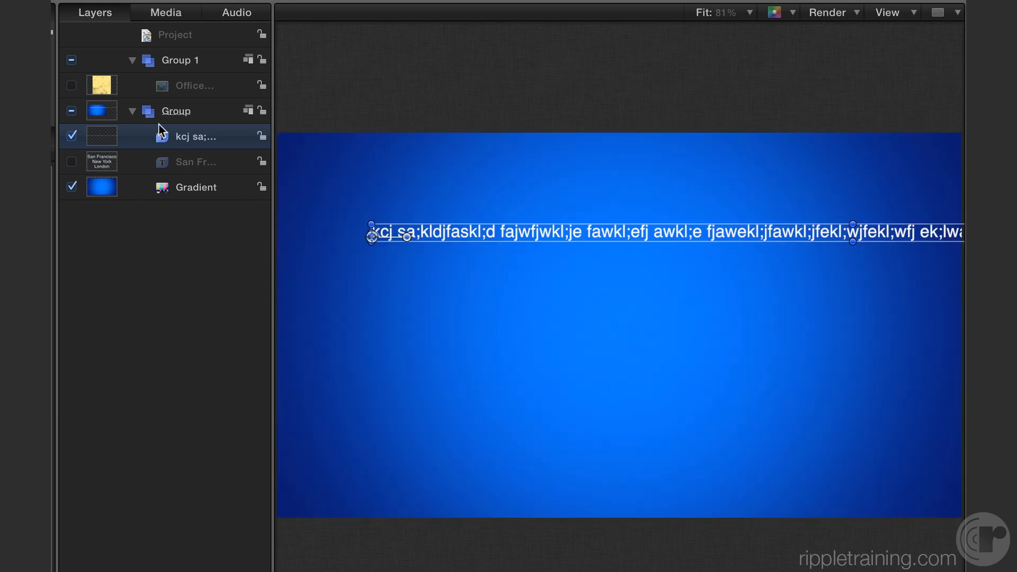
pyautogui.press('Delete')
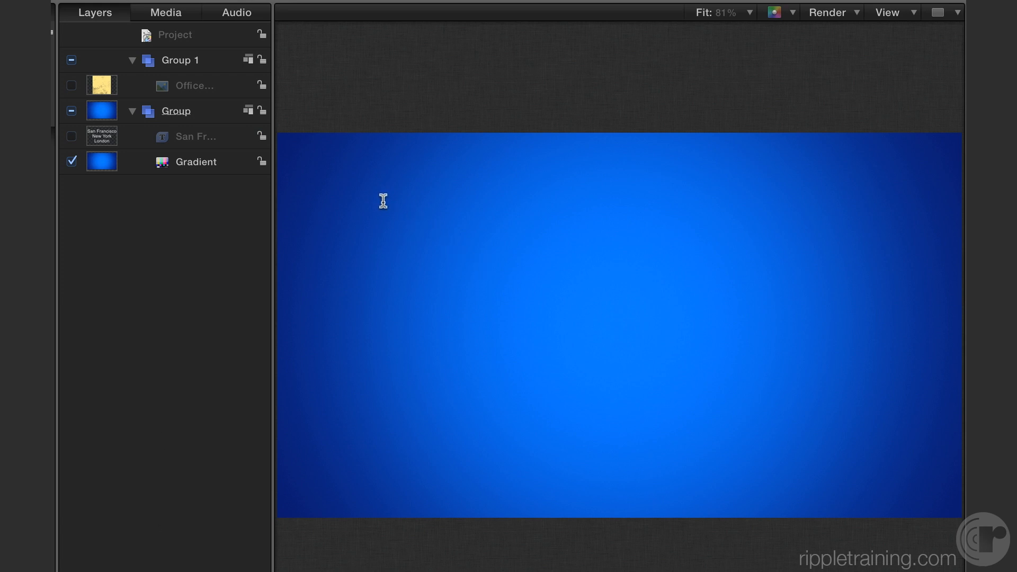
# Draw a paragraph text box about 840 px wide in the upper left of the frame and fill it with several lines of placeholder characters.
pyautogui.moveTo(362, 184); pyautogui.dragTo(663, 407)
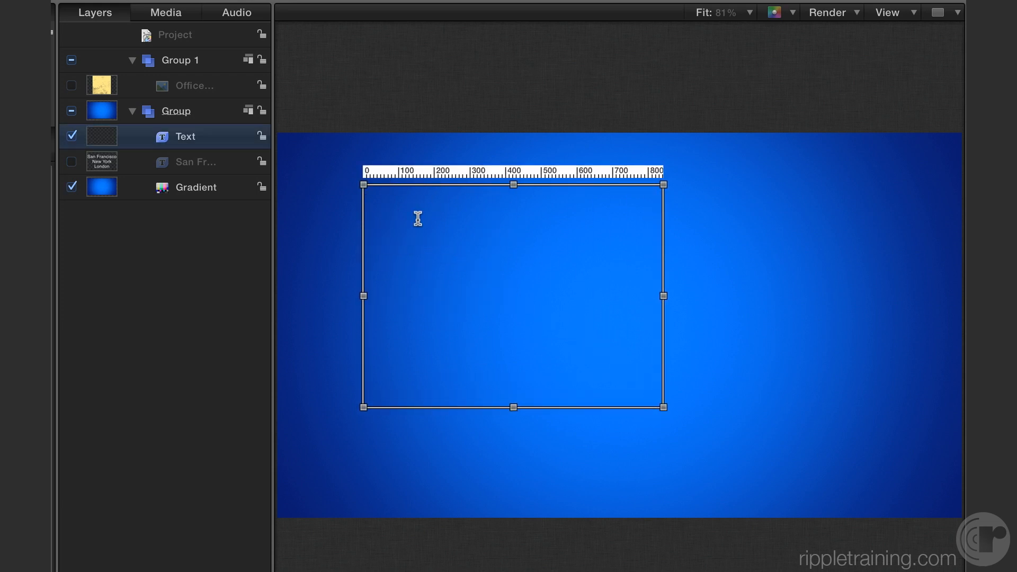
pyautogui.write('fdsakl;dfsak k;dlsafj eawkl;fjeskl; k;jefkl; efakwj;kle f')
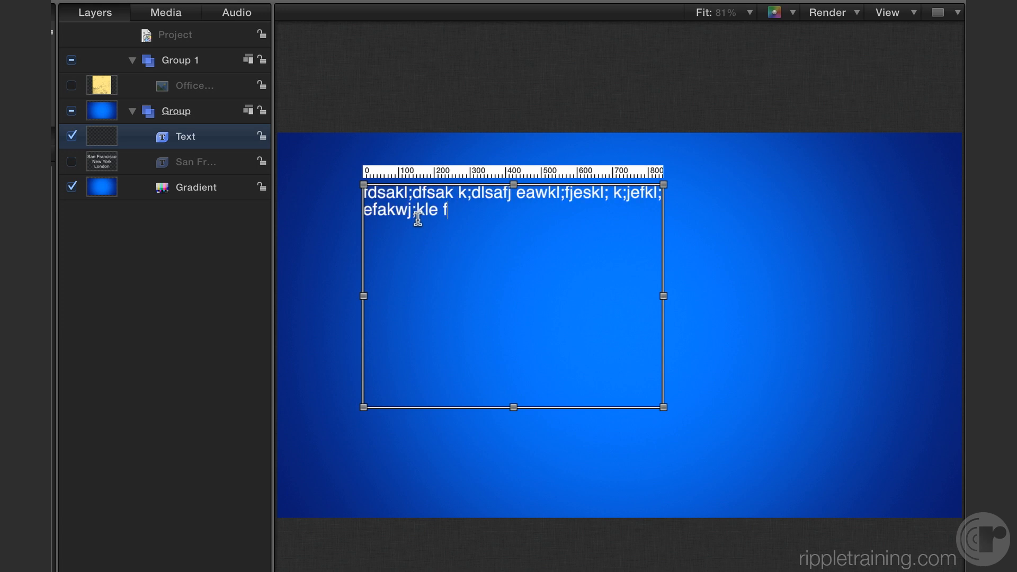
pyautogui.write('jewkl; jklej;f kla;ej fakwl;fj klew;fj k;lewaf jek;lafj ek;lawfj ')
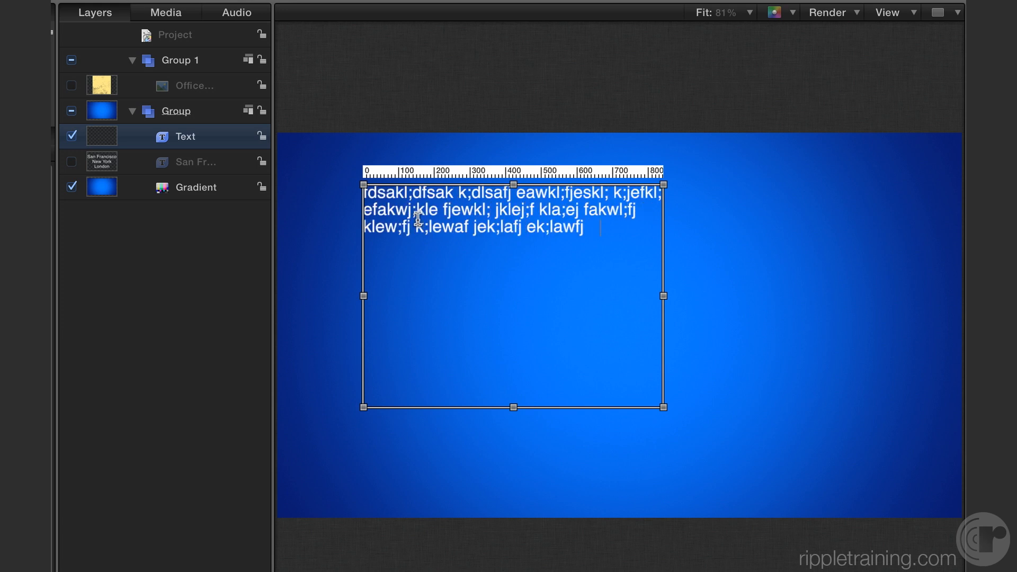
pyautogui.write('kl;efj awk;lfj wekl;  jk;lwe jfklw j kljiojkl dsj;kdl;s j')
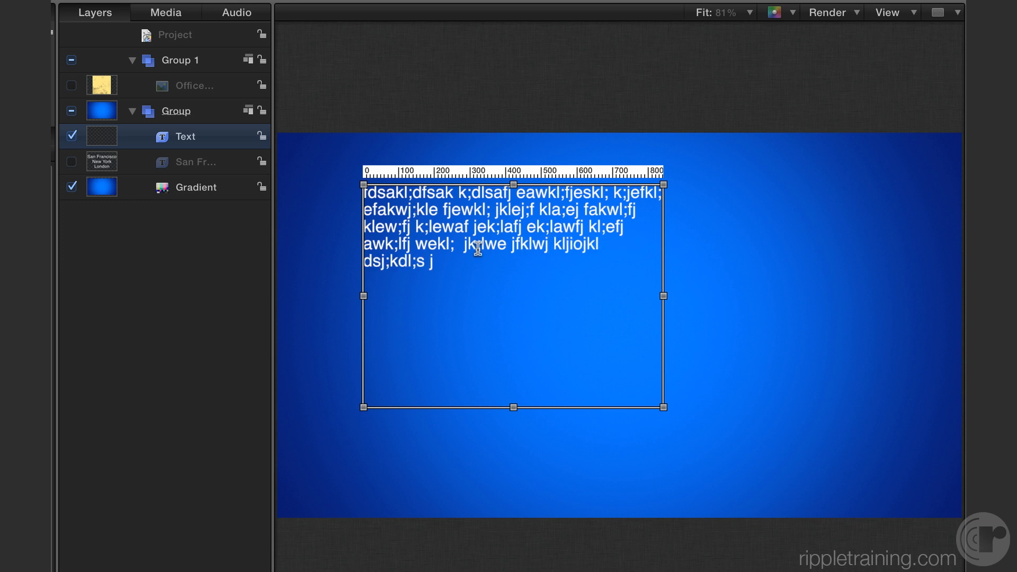
# Resize the paragraph box's margins into a short strip about 1380 px wide in the lower part of the frame.
pyautogui.moveTo(663, 408); pyautogui.dragTo(526, 464)
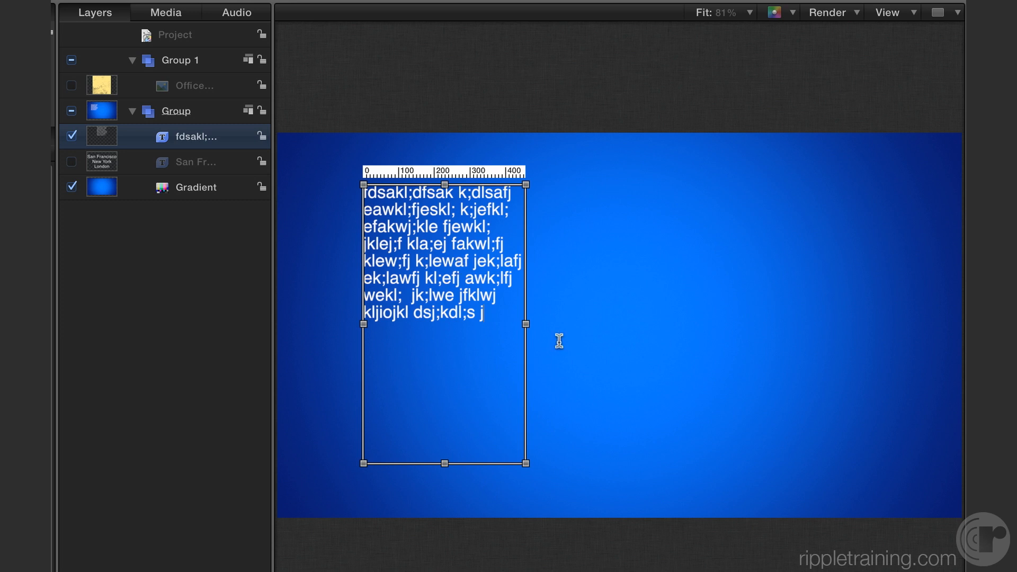
pyautogui.moveTo(526, 325); pyautogui.dragTo(744, 323)
pyautogui.moveTo(850, 322); pyautogui.dragTo(854, 321)
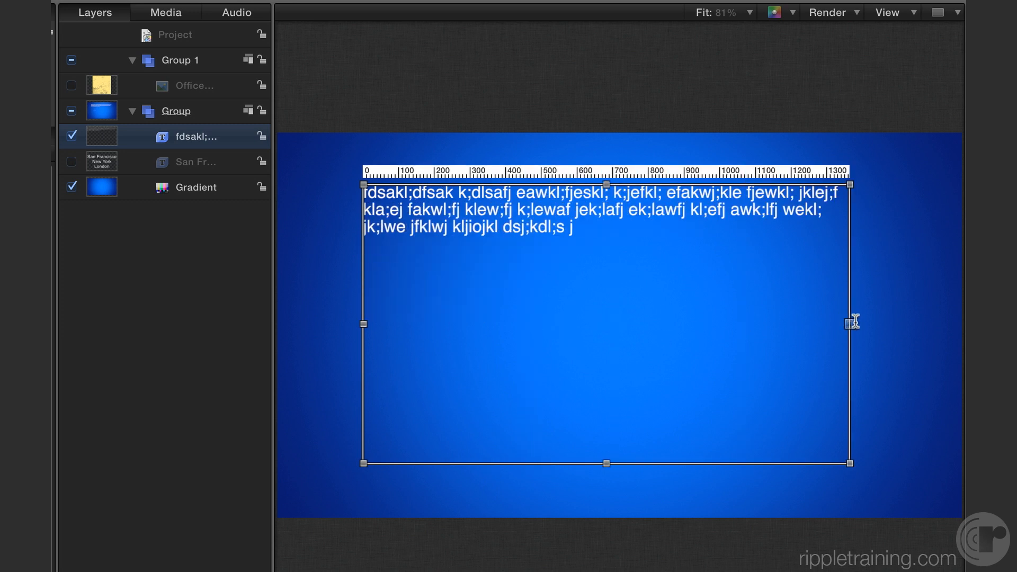
pyautogui.moveTo(608, 186); pyautogui.dragTo(361, 406)
# Replace the placeholder text with the presenter's full name on the first line and "Motion Instructor" on the second.
pyautogui.moveTo(578, 450); pyautogui.dragTo(359, 404)
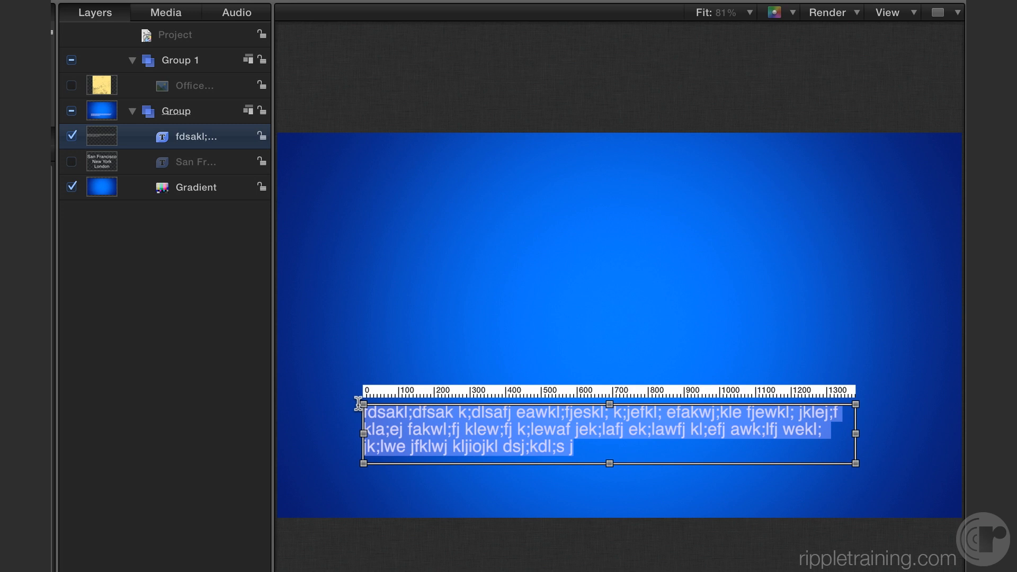
pyautogui.write('Mark Spencer')
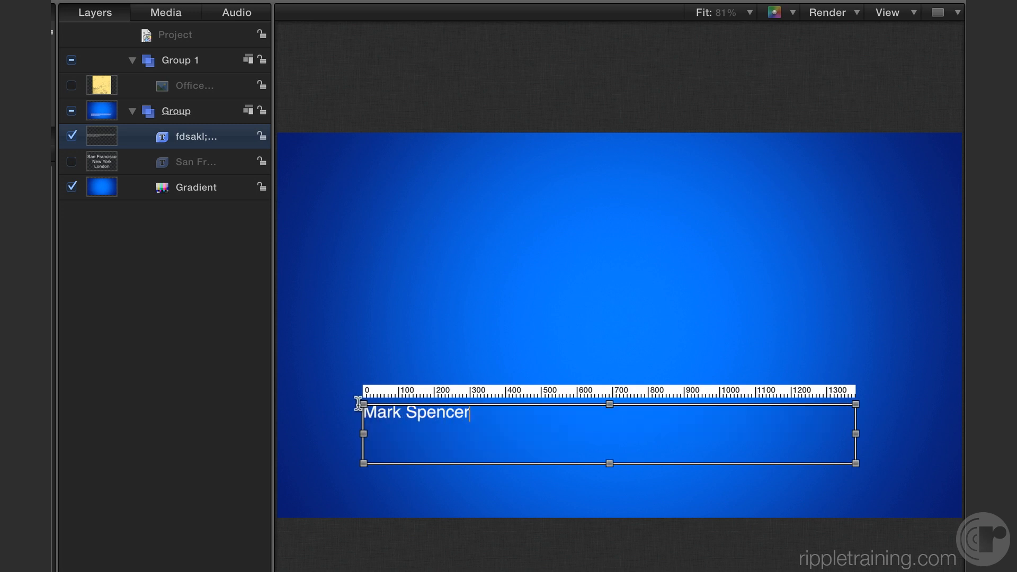
pyautogui.press('Return')
pyautogui.write('Motion Ins')
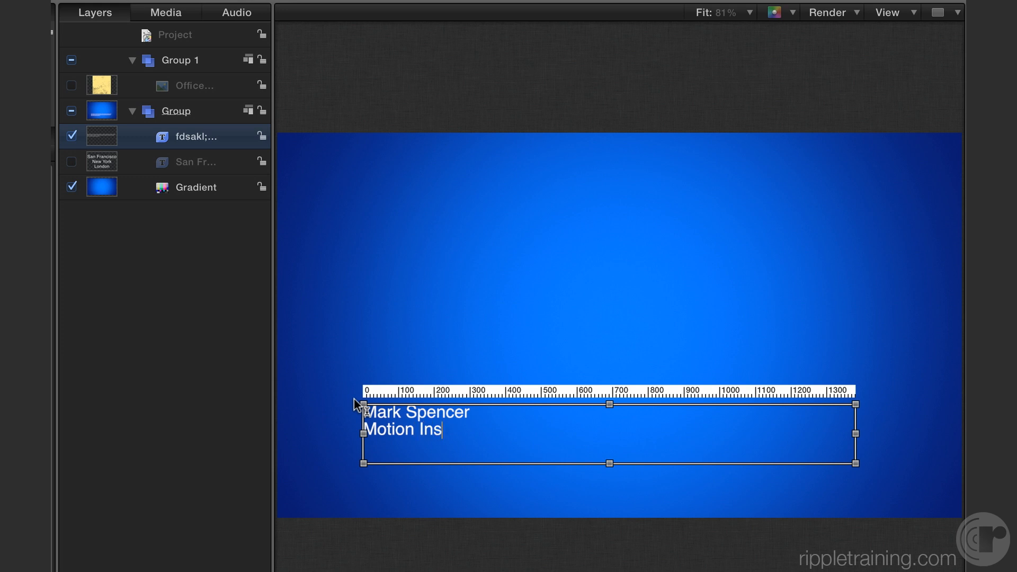
pyautogui.write('tructor')
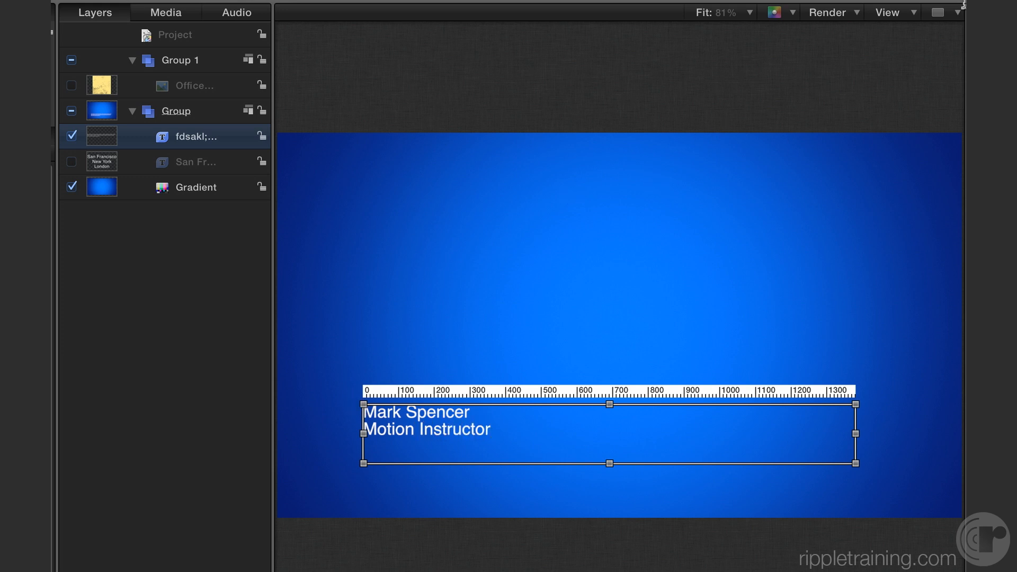
# Display the safe zones, extend the text box to the title-safe side and bottom edges, and lower its top margin.
pyautogui.click(896, 15)
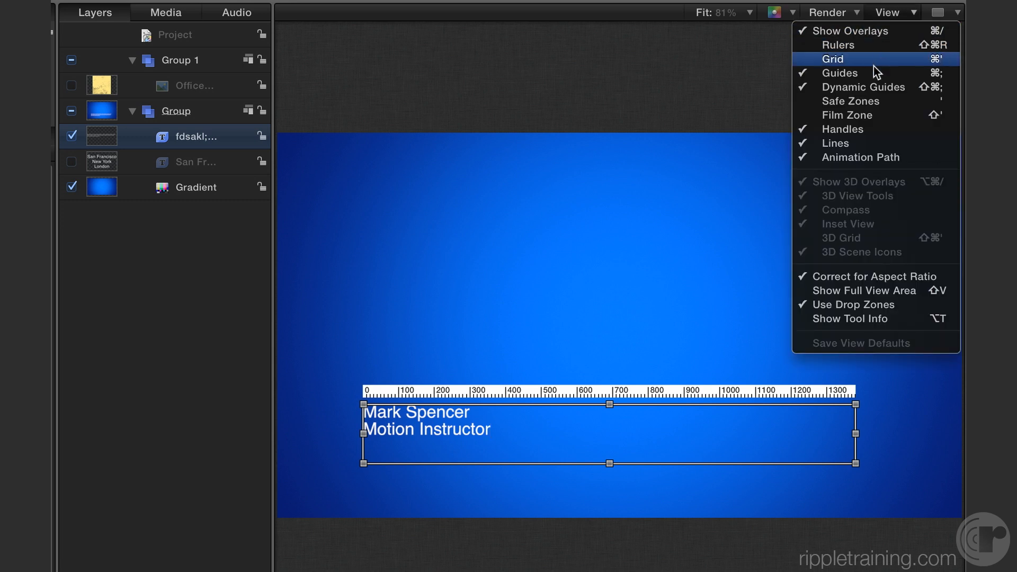
pyautogui.click(888, 103)
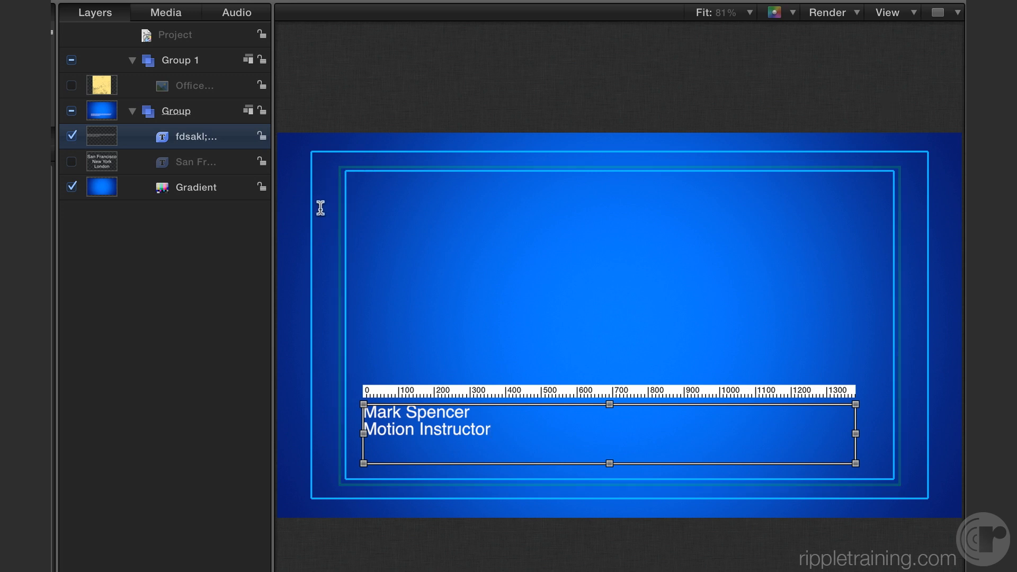
pyautogui.moveTo(360, 432); pyautogui.dragTo(346, 431)
pyautogui.moveTo(854, 436); pyautogui.dragTo(894, 433)
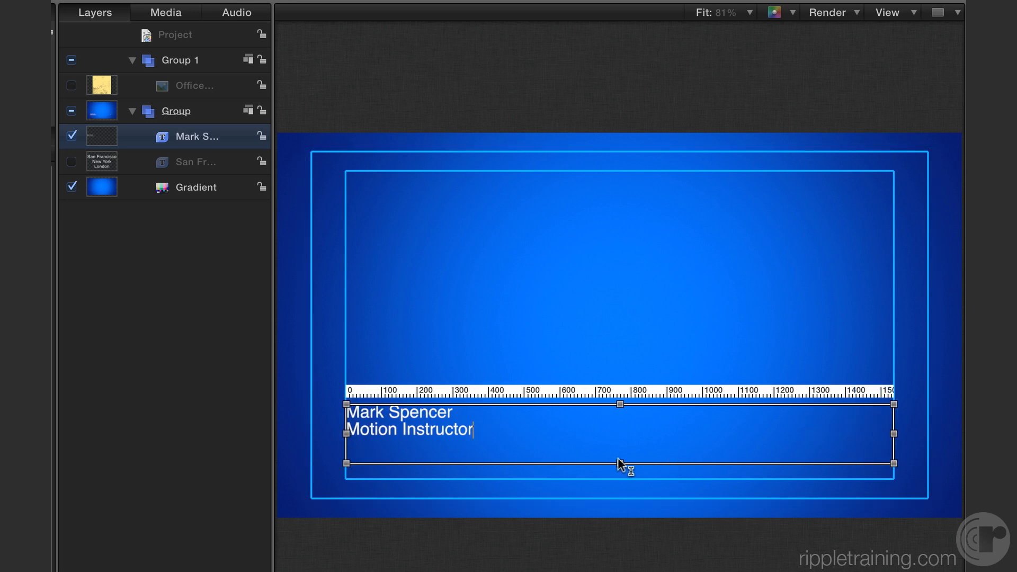
pyautogui.moveTo(620, 464); pyautogui.dragTo(620, 478)
pyautogui.moveTo(619, 404); pyautogui.dragTo(620, 433)
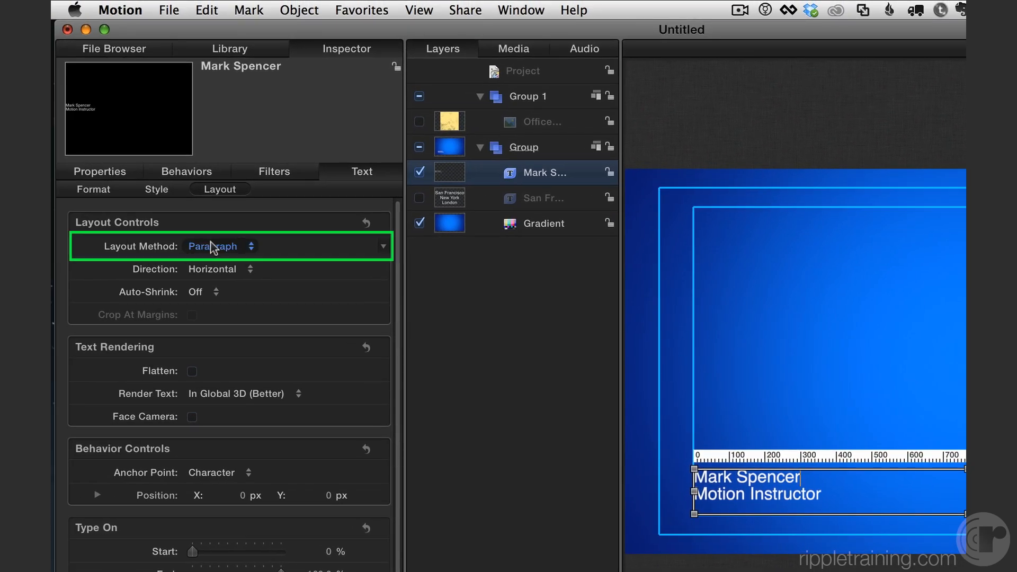
# Right-align both the name line and the "Motion Instructor" line within the paragraph box.
pyautogui.click(89, 190)
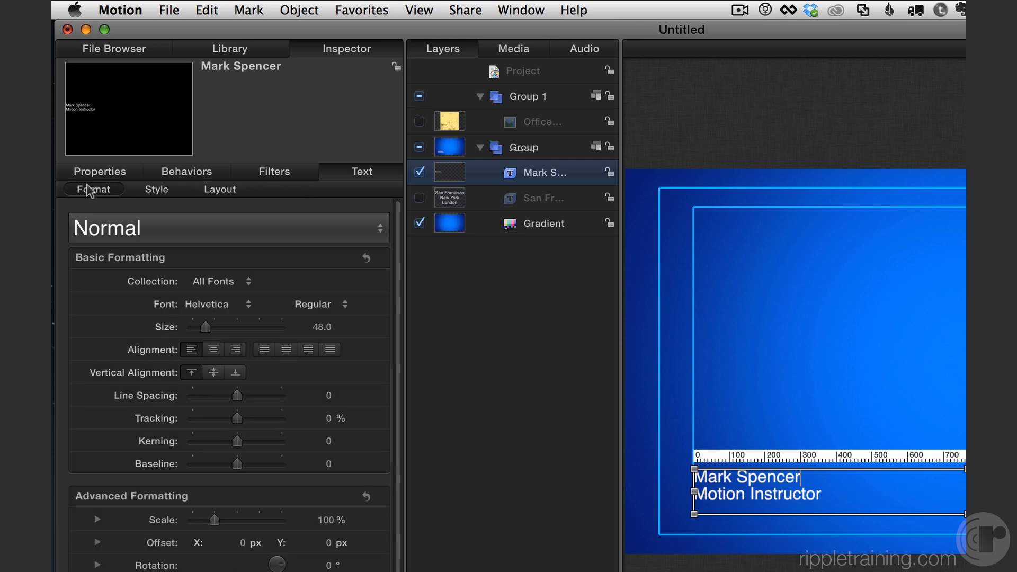
pyautogui.click(237, 351)
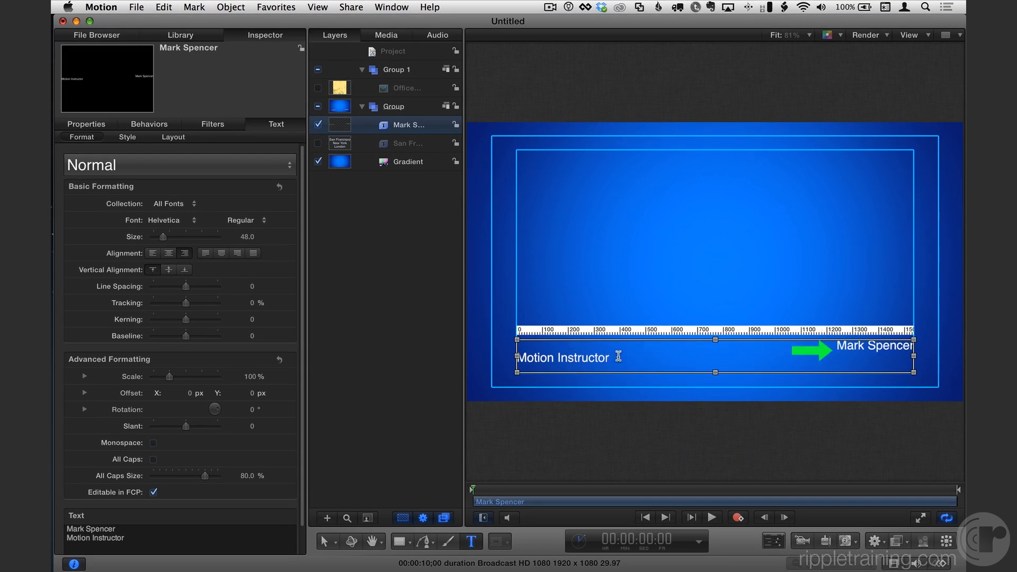
pyautogui.moveTo(618, 357); pyautogui.dragTo(494, 359)
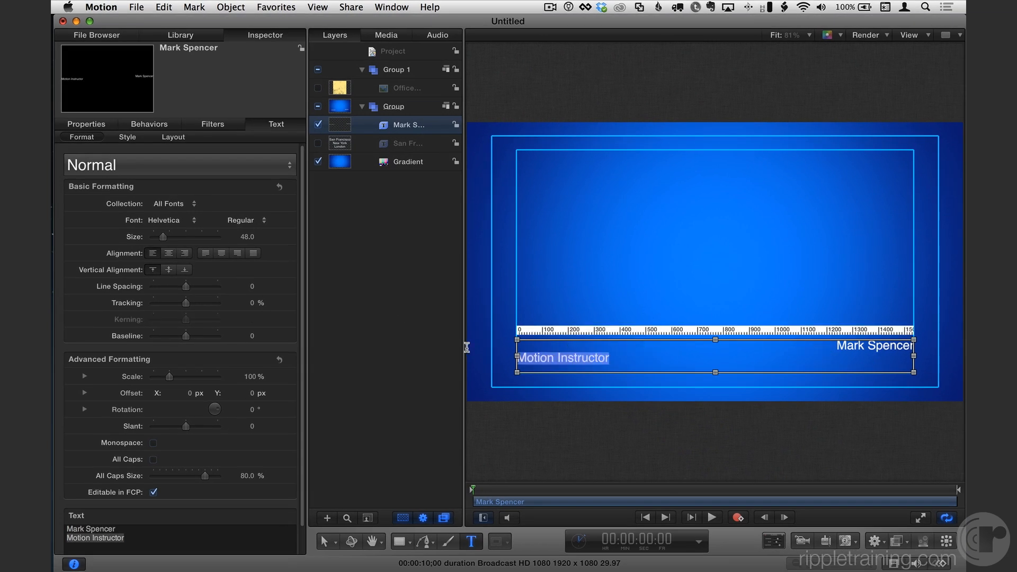
pyautogui.click(185, 255)
pyautogui.click(877, 359)
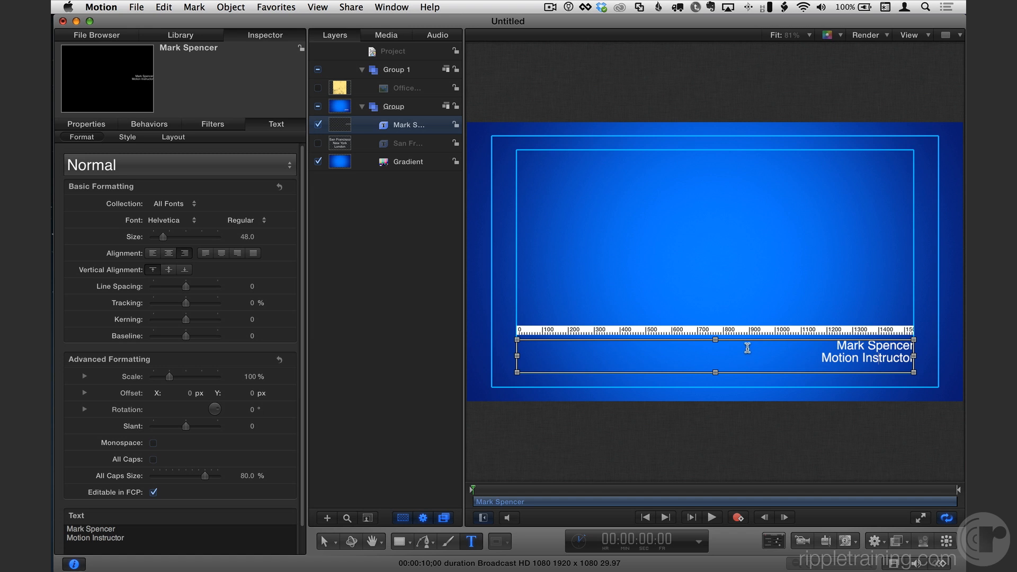
# Create a new blank Final Cut Title project and show the layout settings of its default text.
pyautogui.press('super+s')
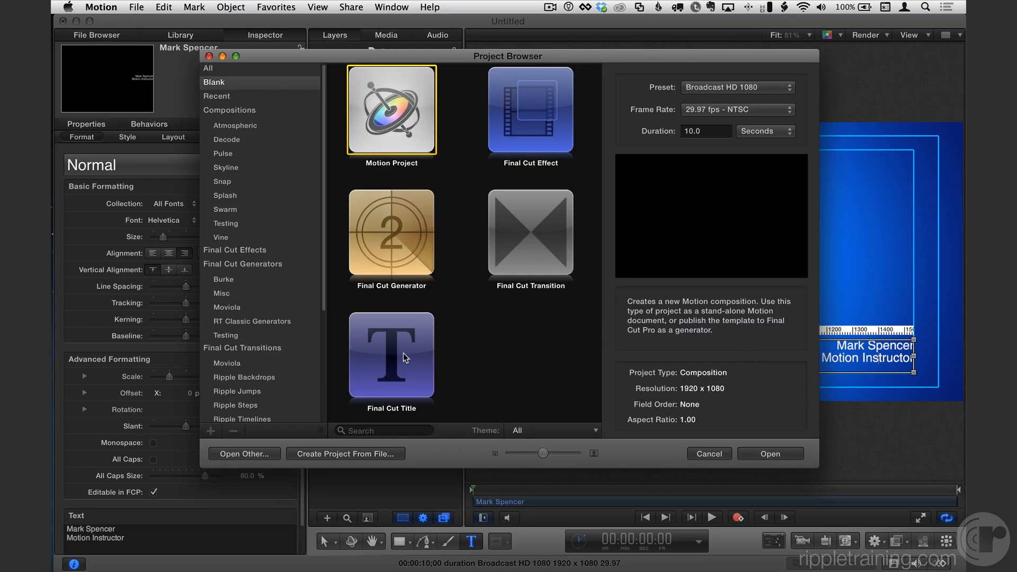
pyautogui.click(402, 353)
pyautogui.doubleClick(387, 351)
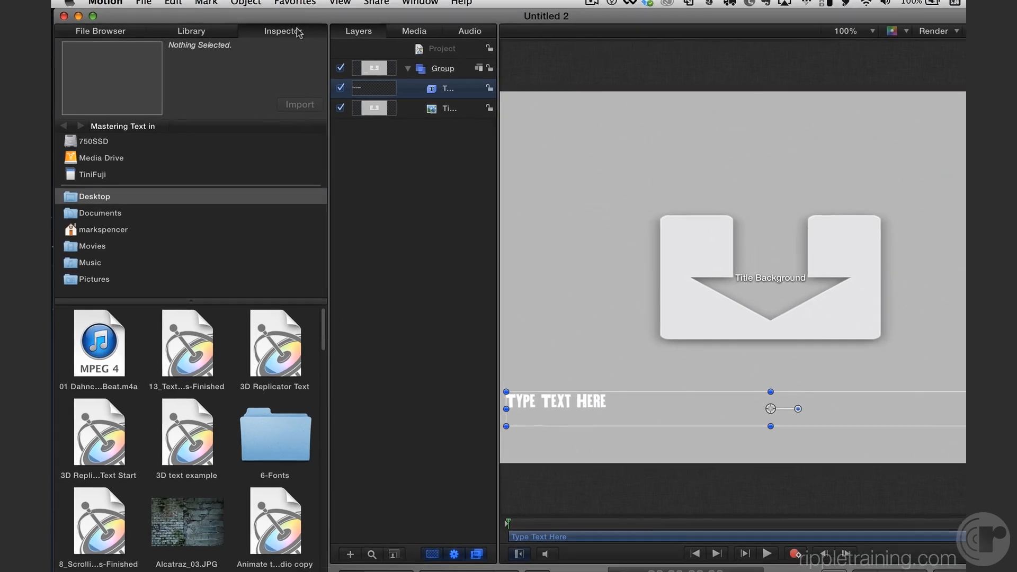
pyautogui.click(279, 33)
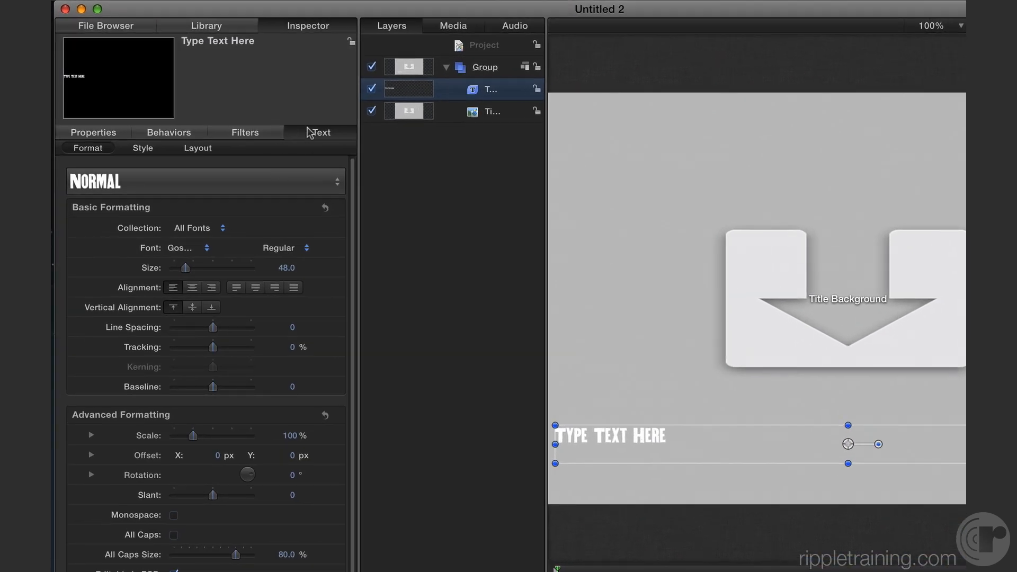
pyautogui.click(188, 151)
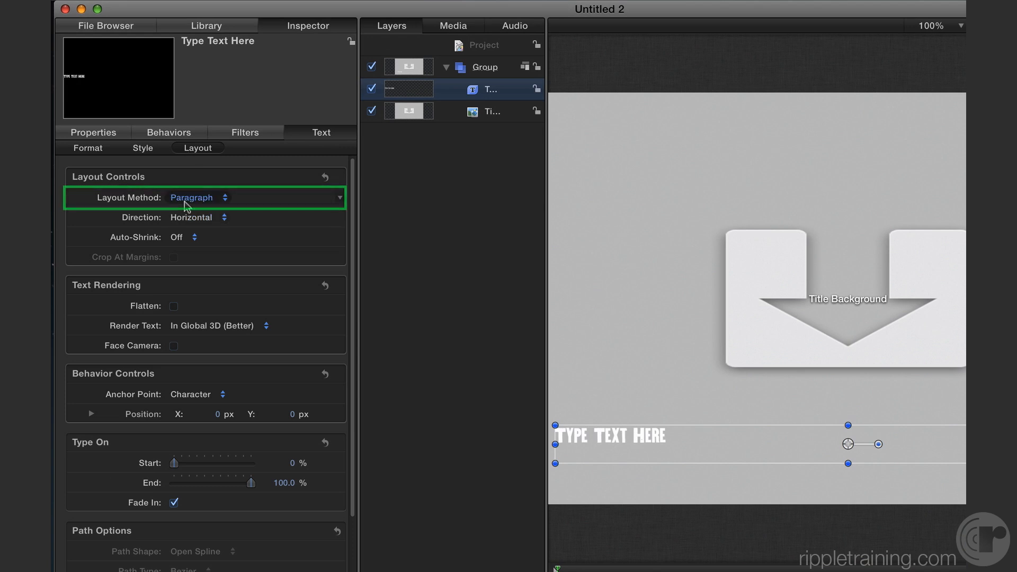
# Examine the default title text's paragraph margins against the safe zones, with the whole frame fitted in the canvas.
pyautogui.doubleClick(675, 435)
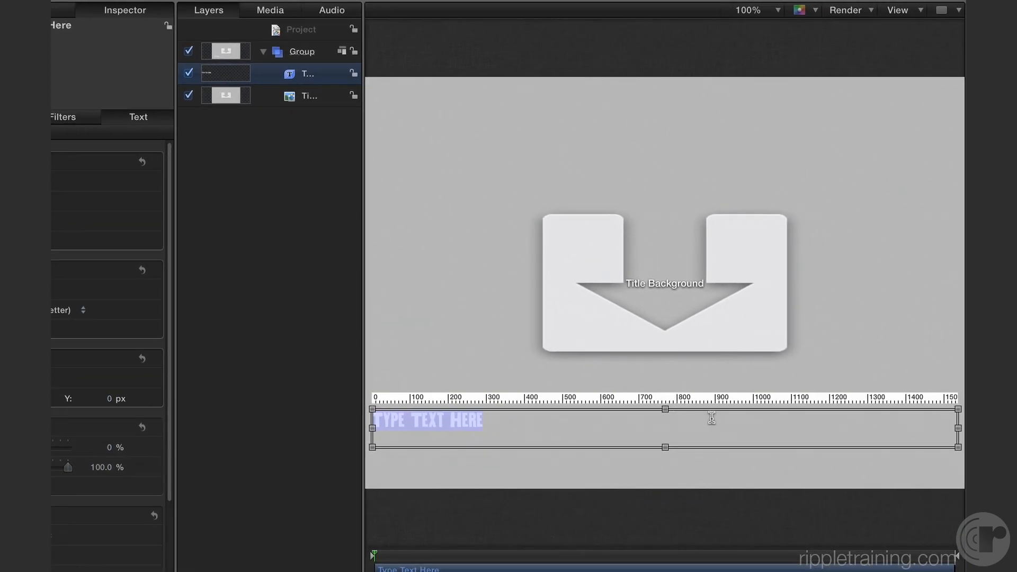
pyautogui.click(460, 347)
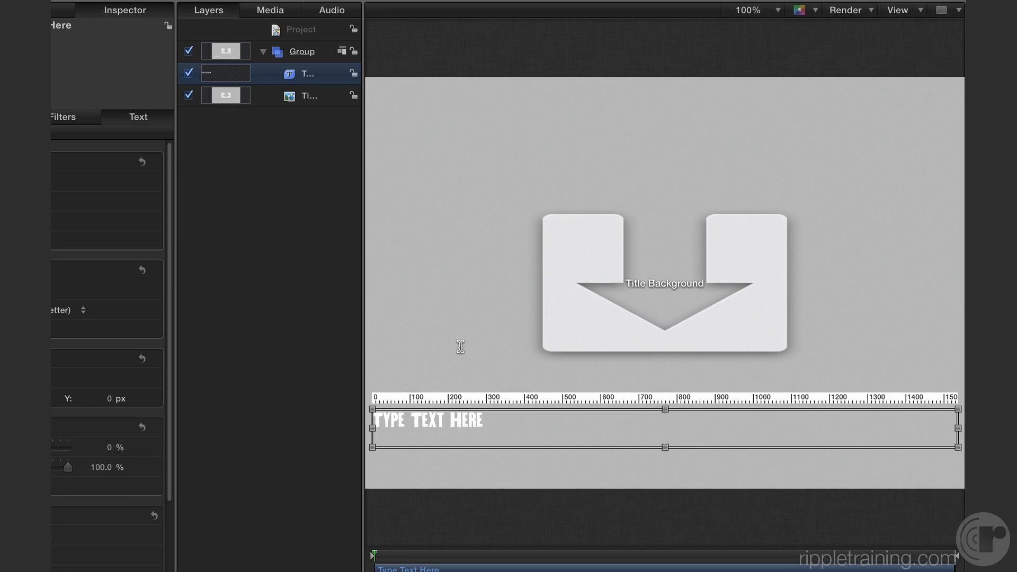
pyautogui.write("'")
pyautogui.press('BackSpace')
pyautogui.press('Escape')
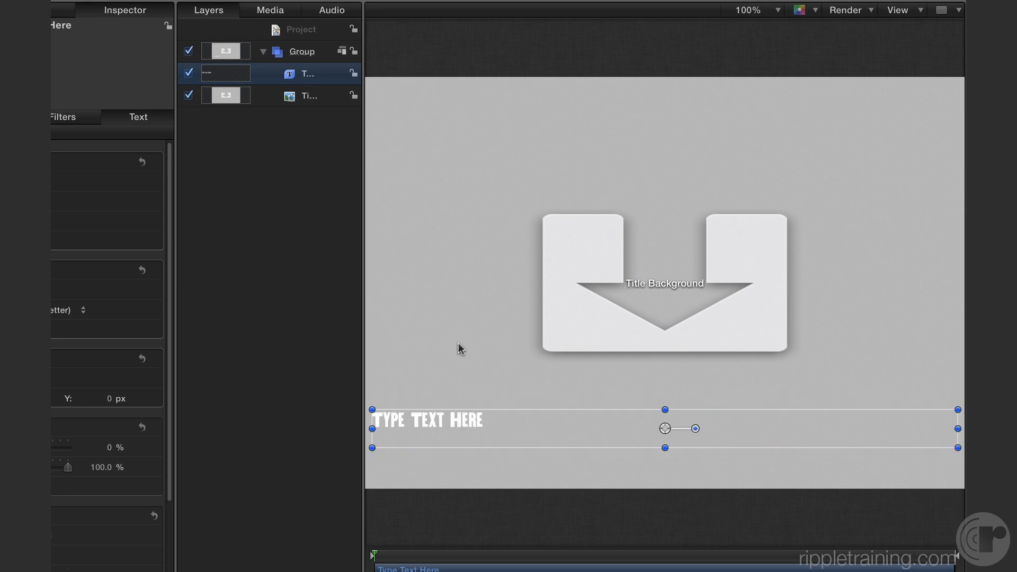
pyautogui.hotkey('shift', 'z')
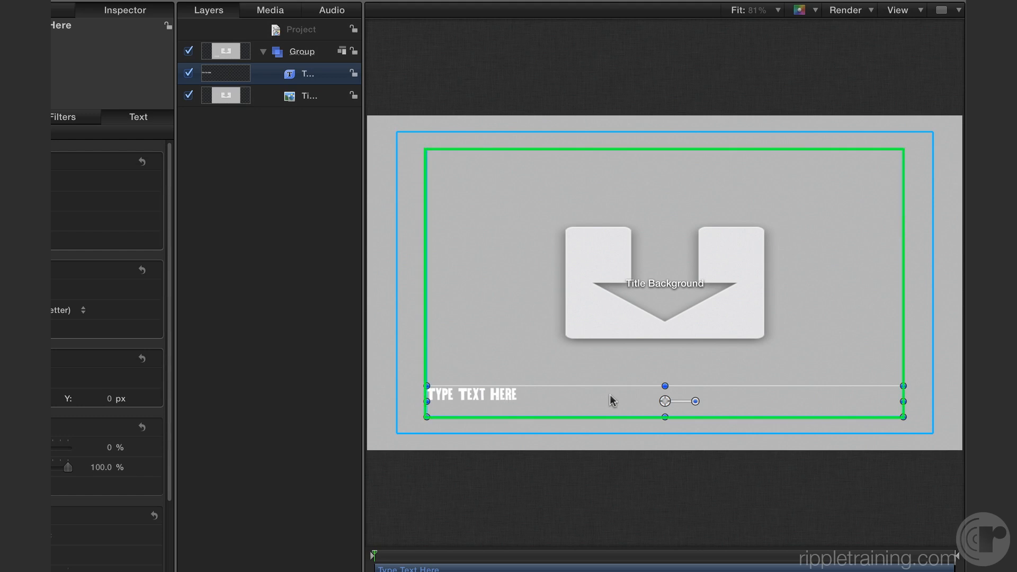
# Close the new title project without saving and deselect the text in the original project.
pyautogui.press('super+w')
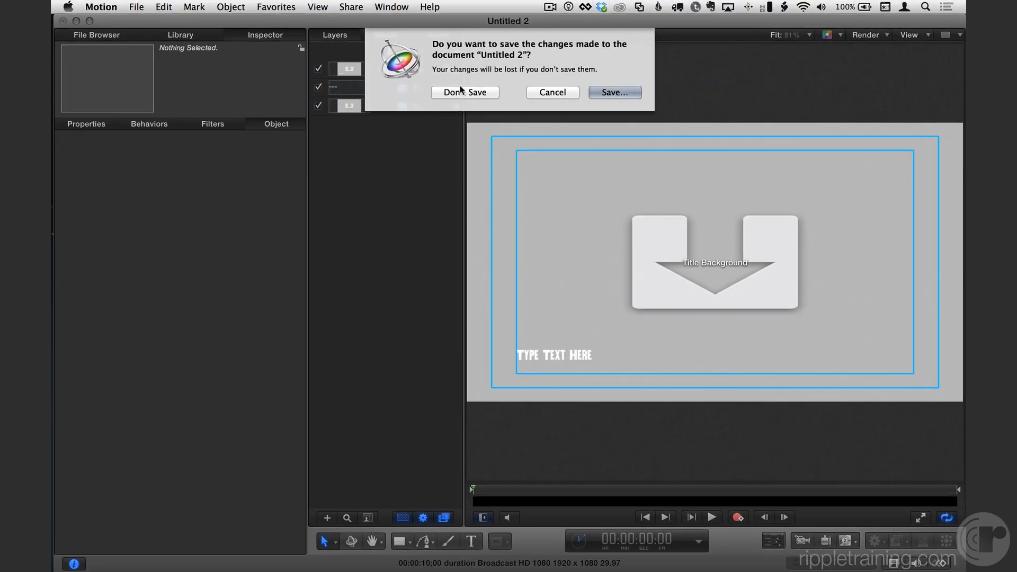
pyautogui.click(461, 91)
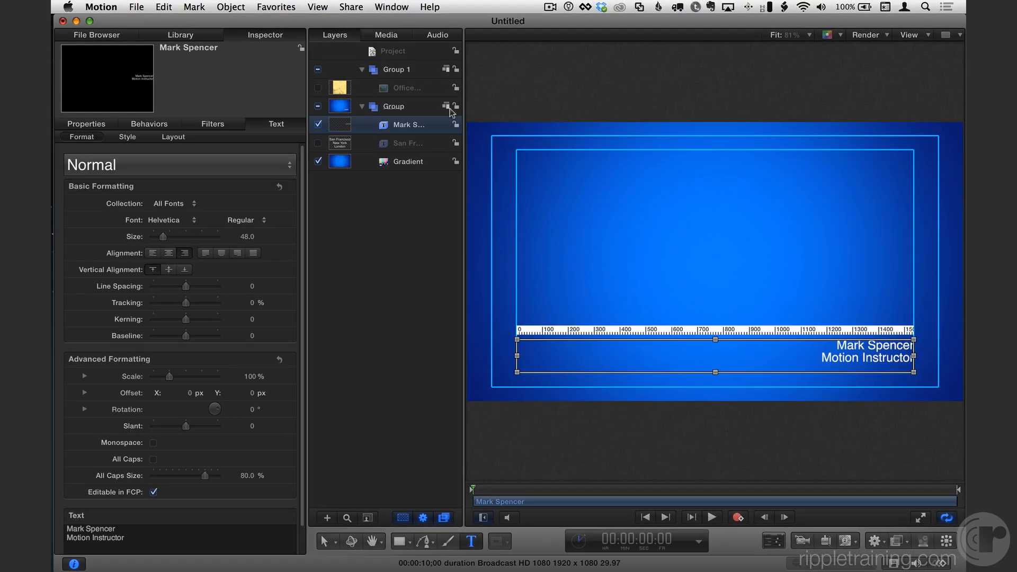
pyautogui.click(370, 220)
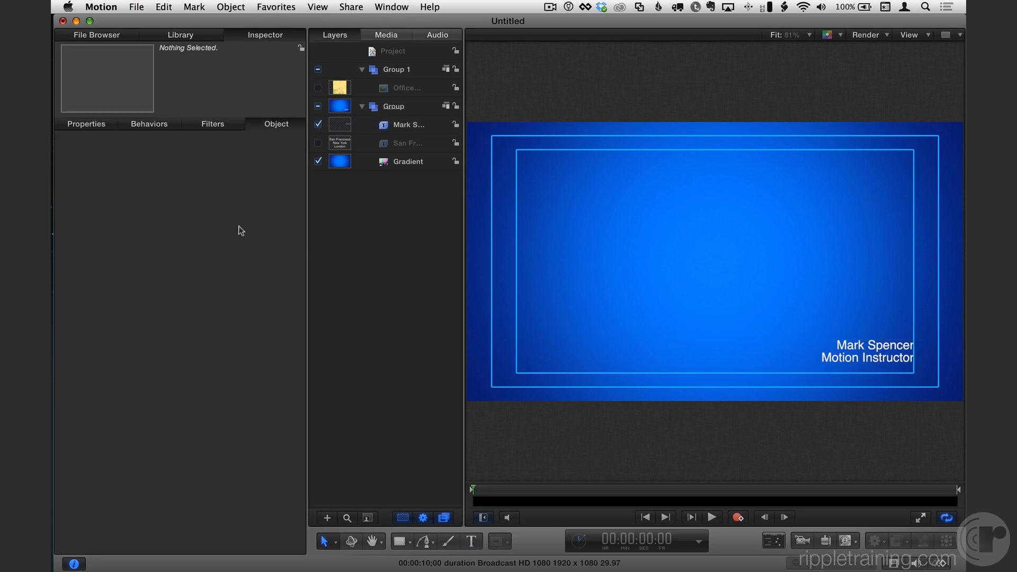
# Delete the text layer with the presenter's name and make the San Francisco text layer visible.
pyautogui.click(398, 126)
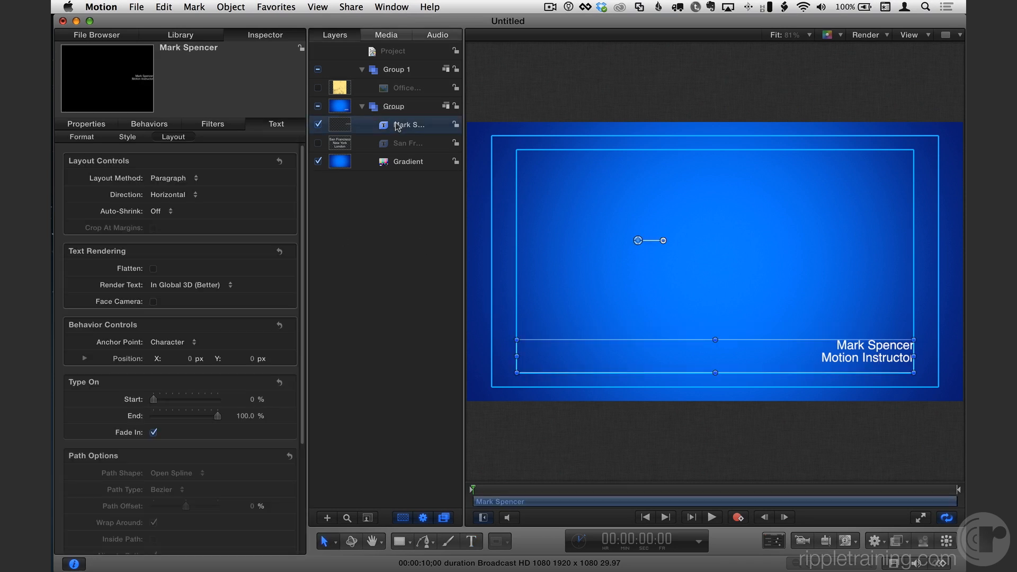
pyautogui.press('Delete')
pyautogui.click(398, 126)
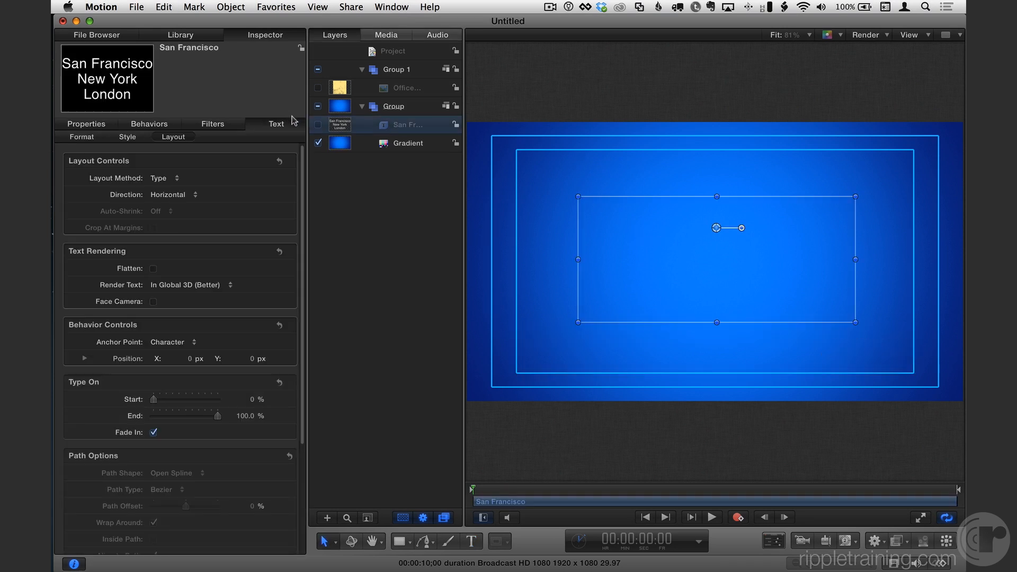
pyautogui.click(318, 124)
pyautogui.scroll(-5, 204, 220)
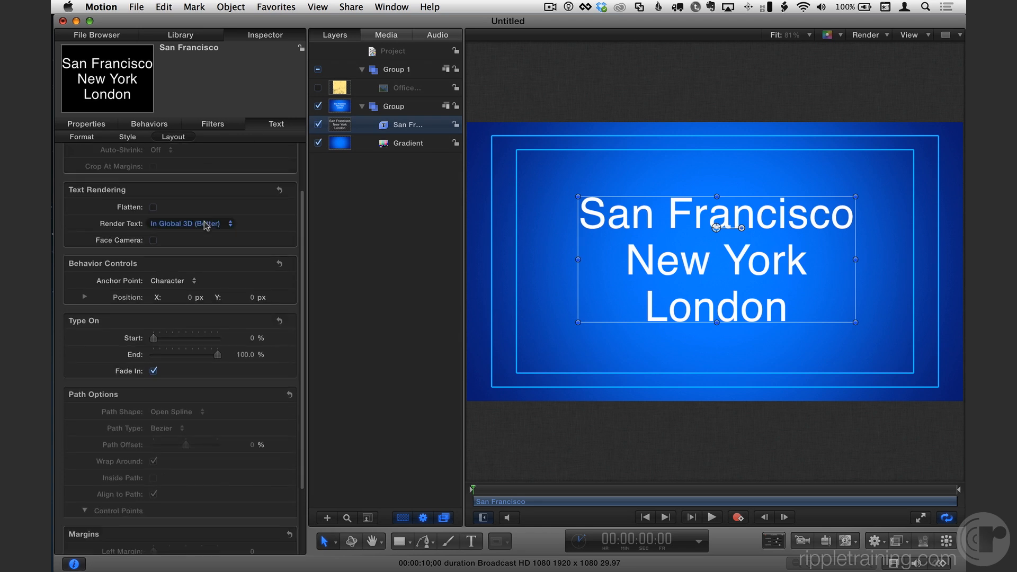
pyautogui.scroll(5, 204, 225)
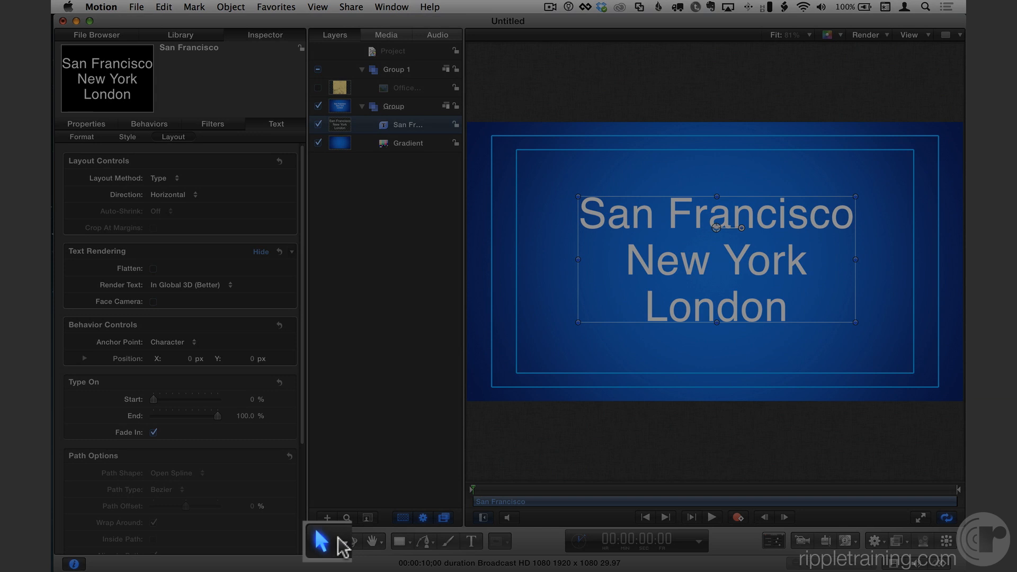
# Compare which transform tools are available for the San Francisco text layer and for the Gradient layer.
pyautogui.click(336, 542)
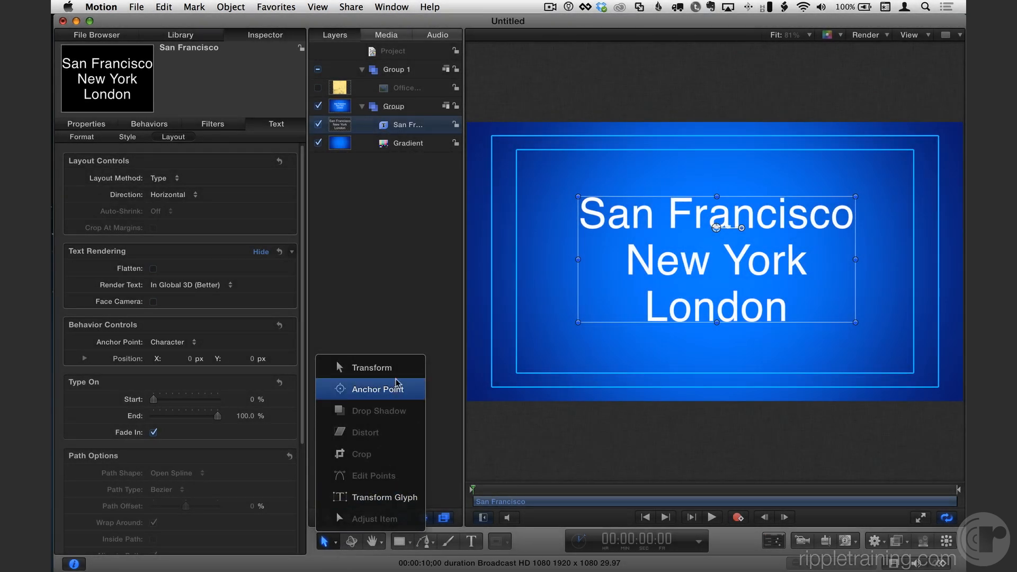
pyautogui.click(388, 249)
pyautogui.click(400, 142)
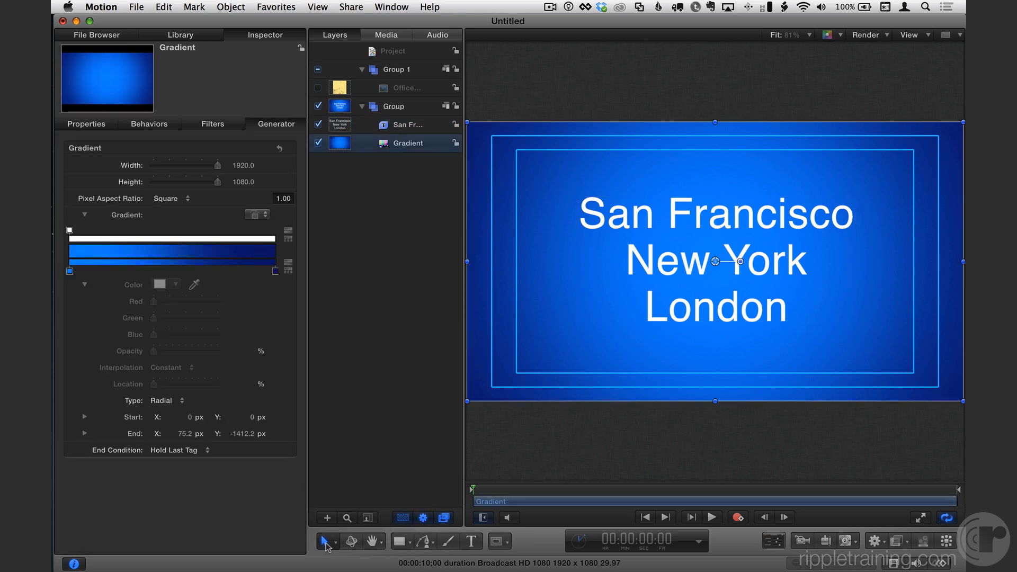
pyautogui.click(336, 542)
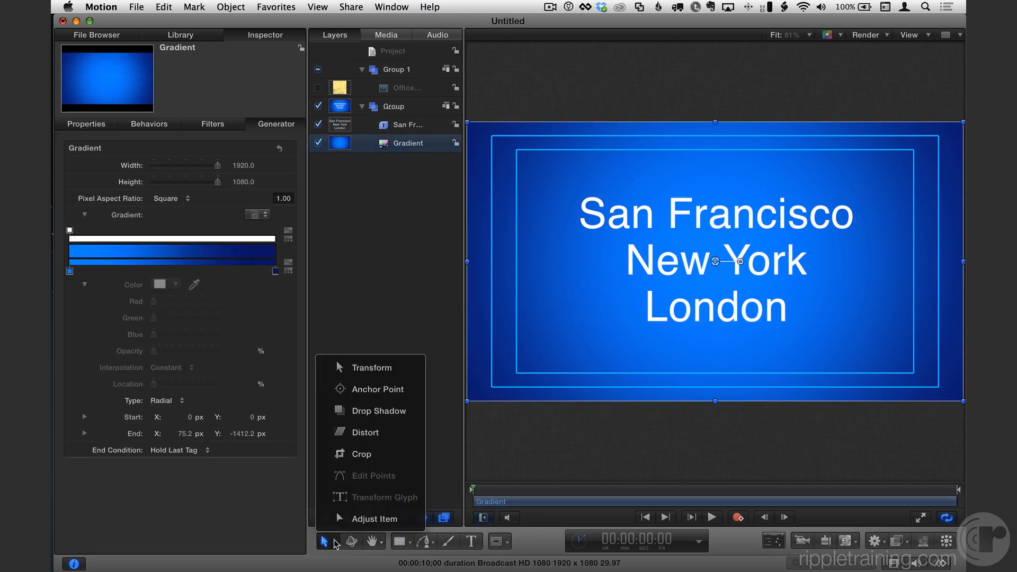
pyautogui.click(398, 521)
pyautogui.click(389, 127)
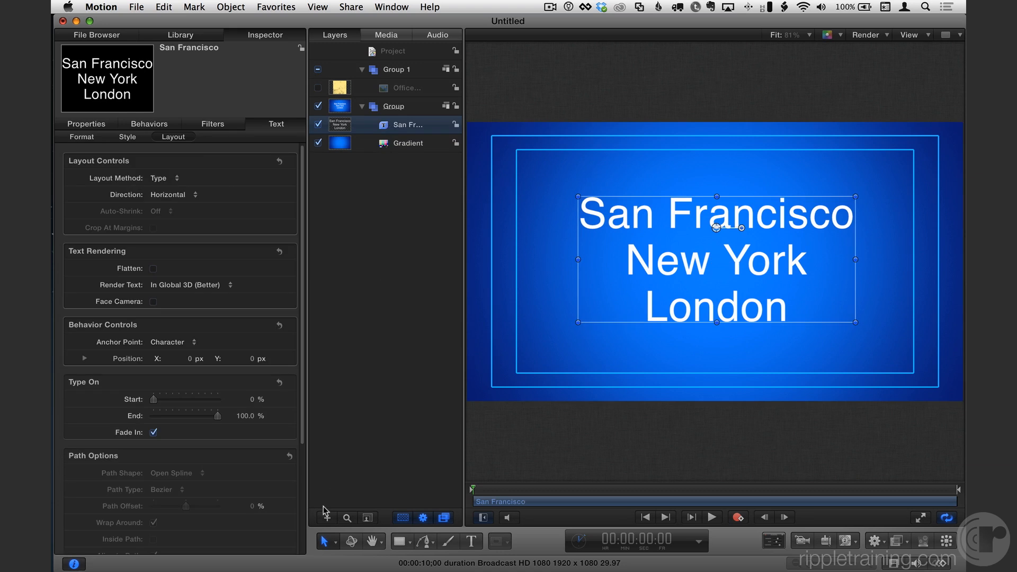
# Activate the Transform Glyph tool for the San Francisco text and select several letters of its first line one at a time.
pyautogui.click(332, 541)
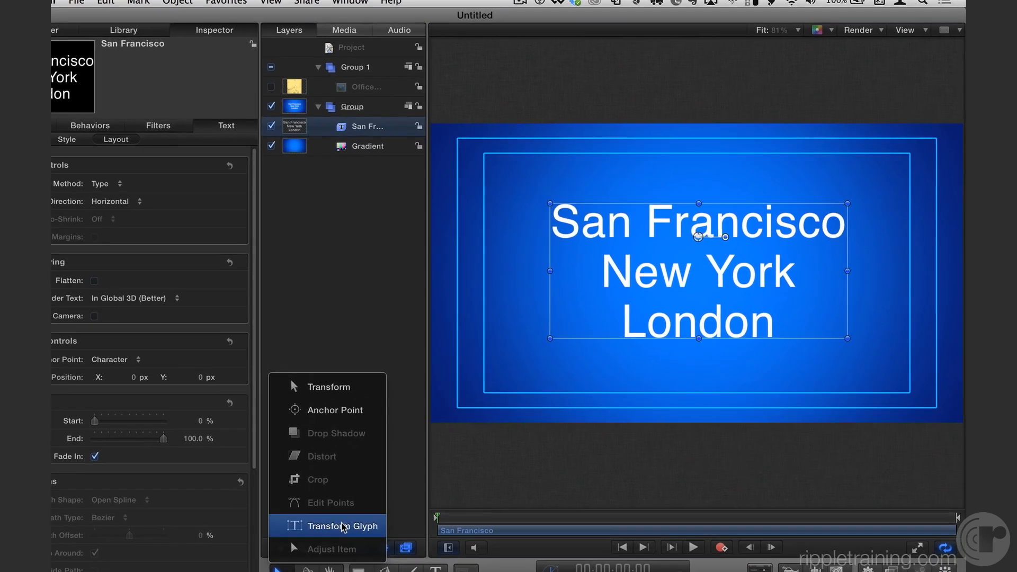
pyautogui.click(345, 497)
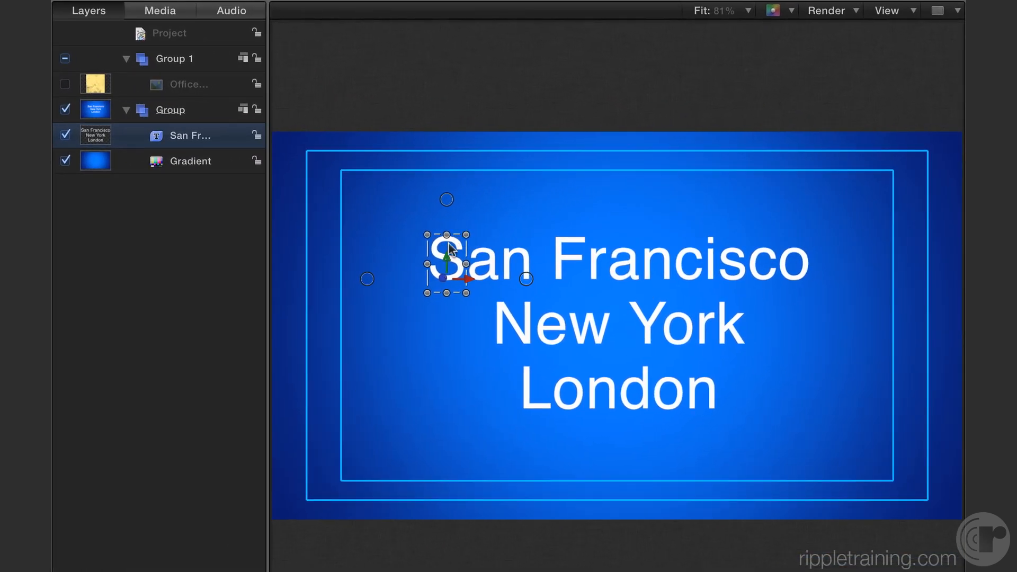
pyautogui.click(487, 260)
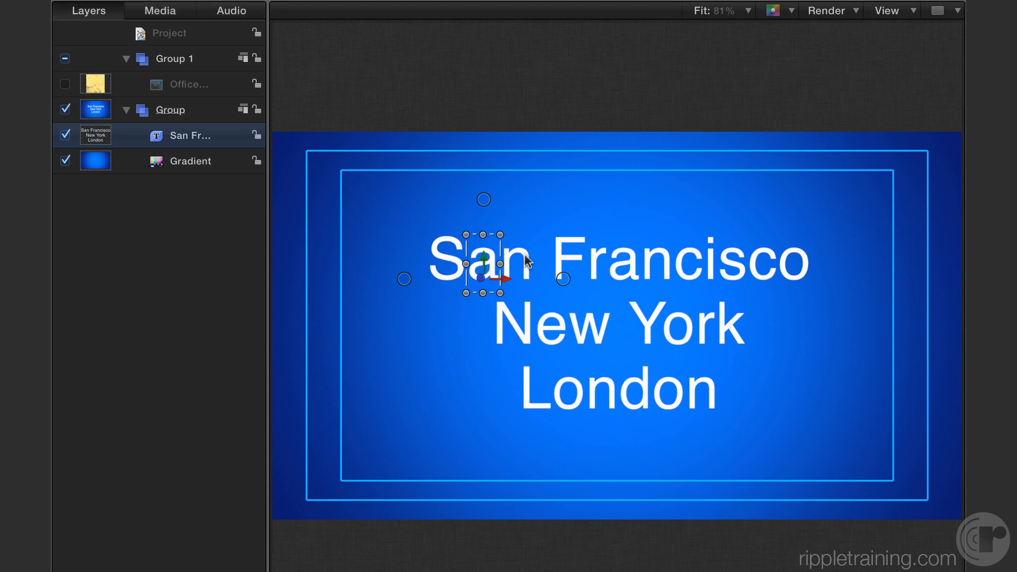
pyautogui.click(525, 254)
pyautogui.click(561, 256)
pyautogui.click(624, 265)
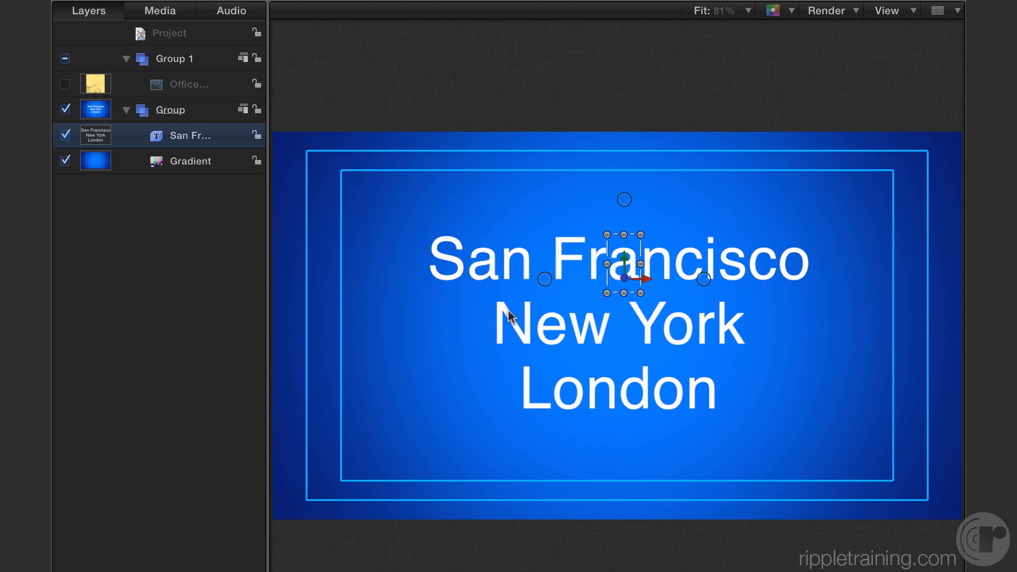
# Select the letters S, a and n of "San" together and make the S the active glyph.
pyautogui.click(447, 260)
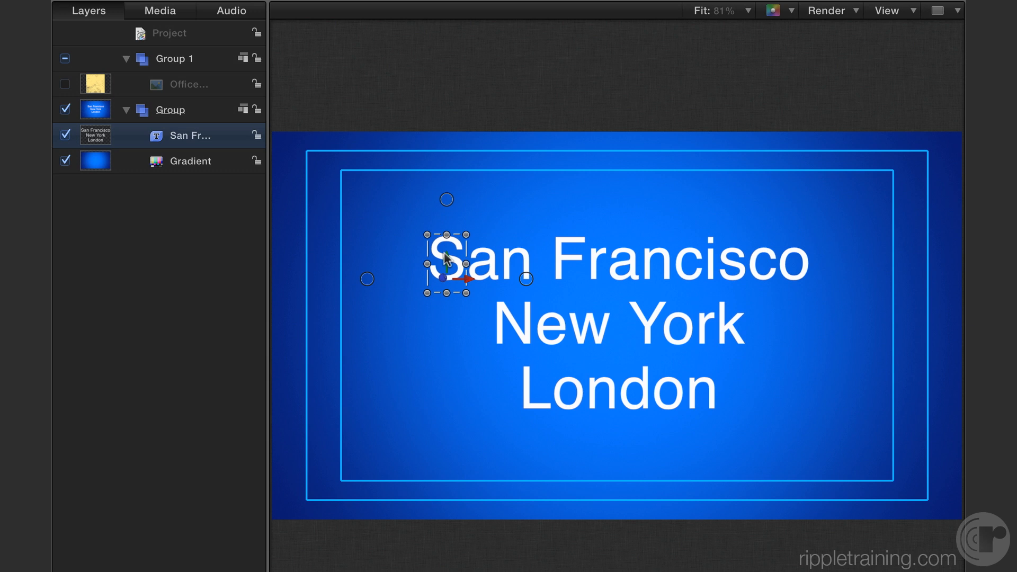
pyautogui.keyDown('shift'); pyautogui.click(482, 268); pyautogui.keyUp('shift')
pyautogui.keyDown('shift'); pyautogui.click(514, 269); pyautogui.keyUp('shift')
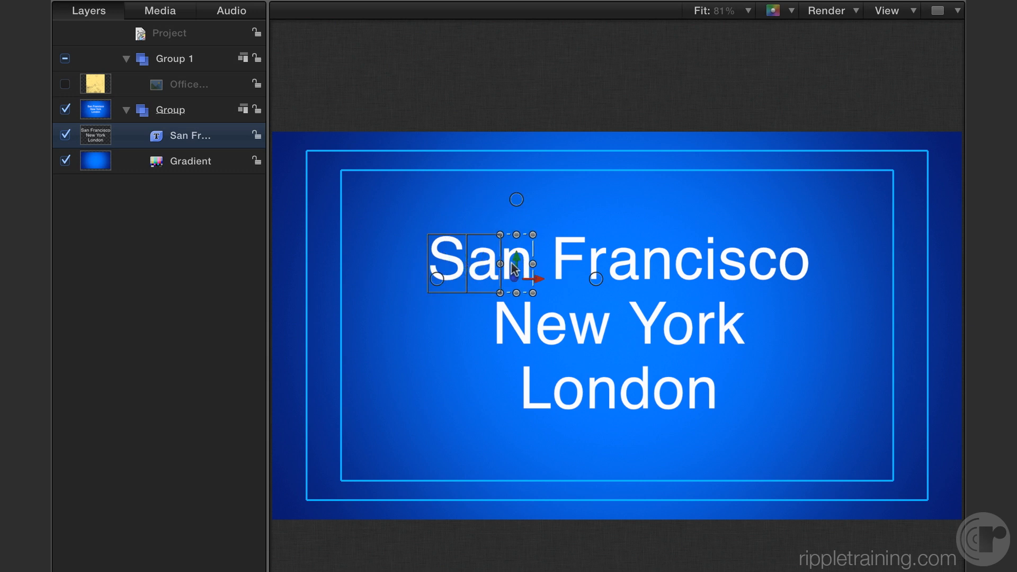
pyautogui.click(447, 273)
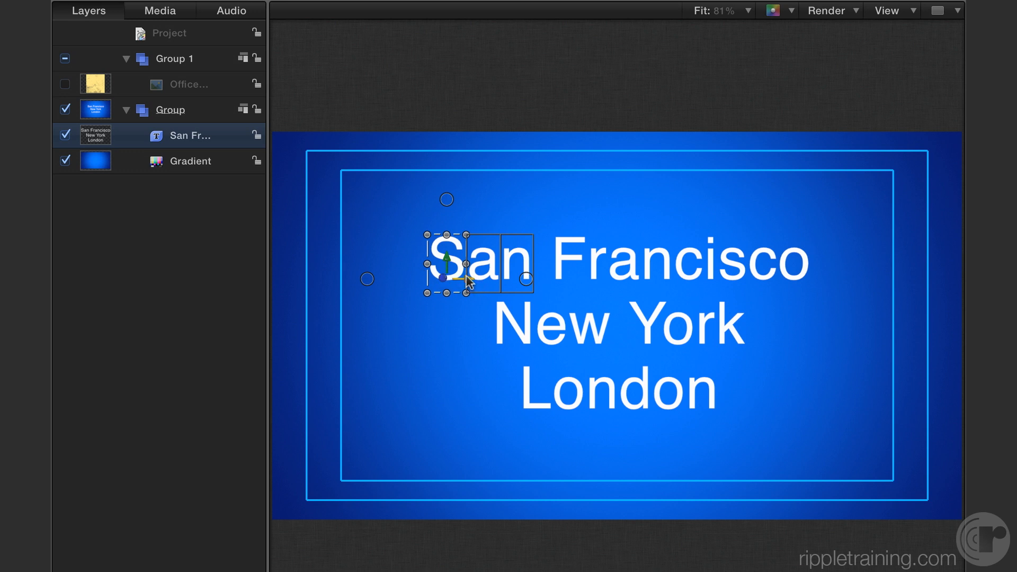
# Try moving the letter S sideways and rotating it around its different axes.
pyautogui.moveTo(465, 281); pyautogui.dragTo(508, 269)
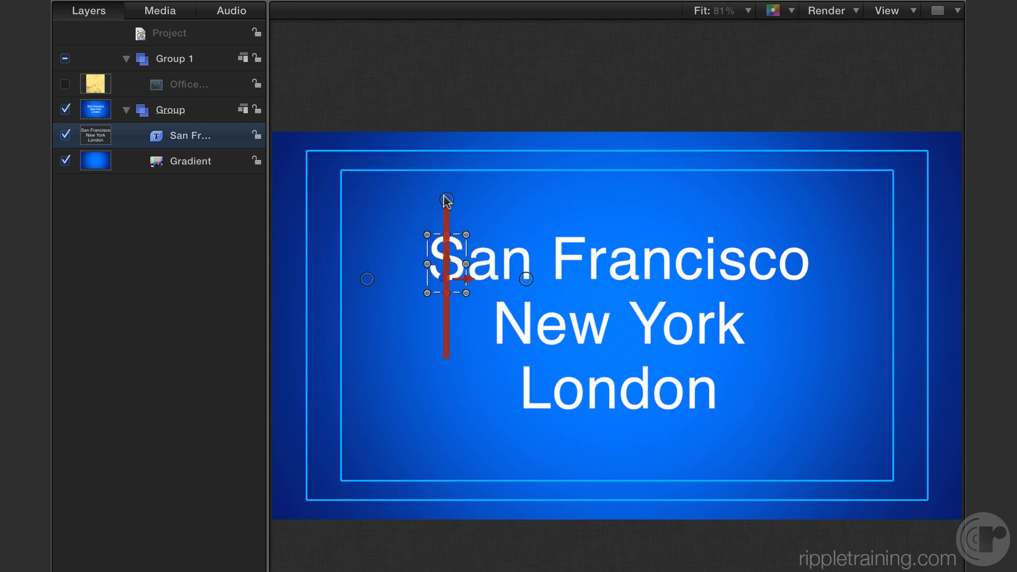
pyautogui.moveTo(447, 200)
pyautogui.mouseDown()
pyautogui.moveTo(444, 169)
pyautogui.moveTo(440, 198)
pyautogui.mouseUp()
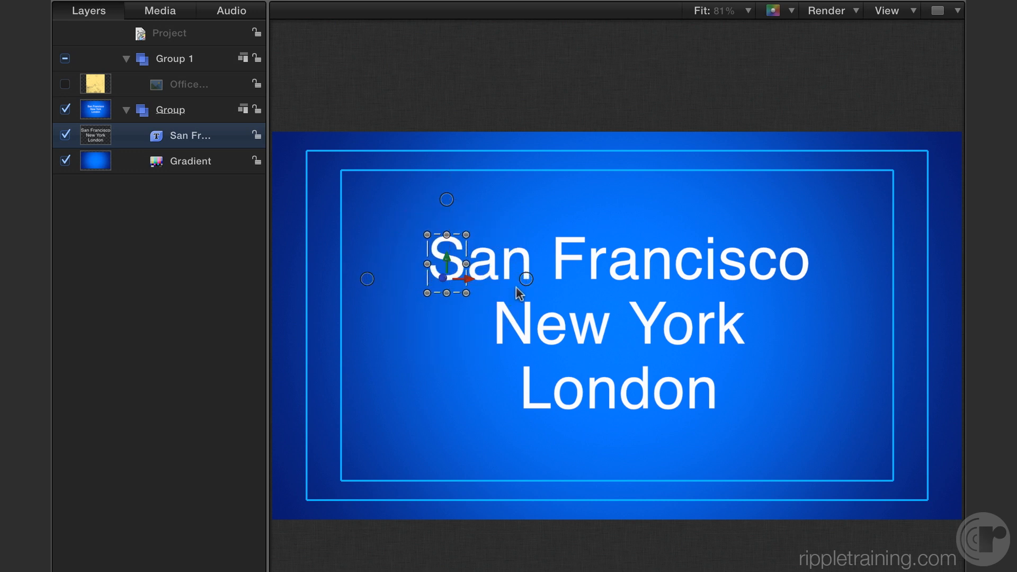
pyautogui.moveTo(371, 279)
pyautogui.mouseDown()
pyautogui.moveTo(399, 280)
pyautogui.moveTo(362, 280)
pyautogui.moveTo(389, 275)
pyautogui.mouseUp()
pyautogui.moveTo(525, 277)
pyautogui.mouseDown()
pyautogui.moveTo(529, 258)
pyautogui.moveTo(504, 292)
pyautogui.moveTo(522, 216)
pyautogui.moveTo(522, 350)
pyautogui.moveTo(529, 234)
pyautogui.moveTo(527, 279)
pyautogui.mouseUp()
# Scale the letter S up proportionally to about two and a half times its size and lower it below the line's baseline.
pyautogui.moveTo(427, 293); pyautogui.dragTo(405, 317)
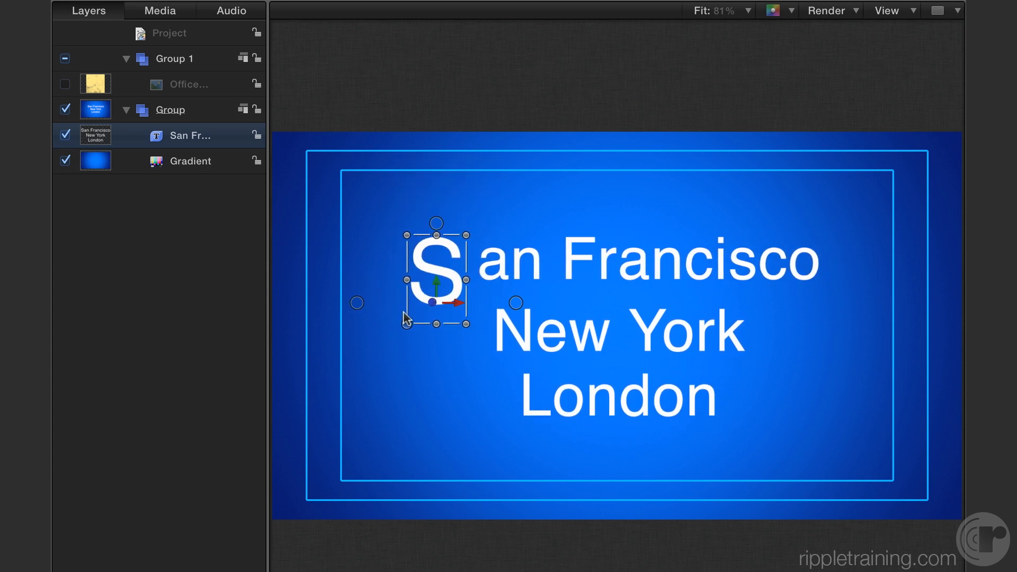
pyautogui.moveTo(403, 312)
pyautogui.mouseDown()
pyautogui.moveTo(391, 331)
pyautogui.moveTo(410, 310)
pyautogui.mouseUp()
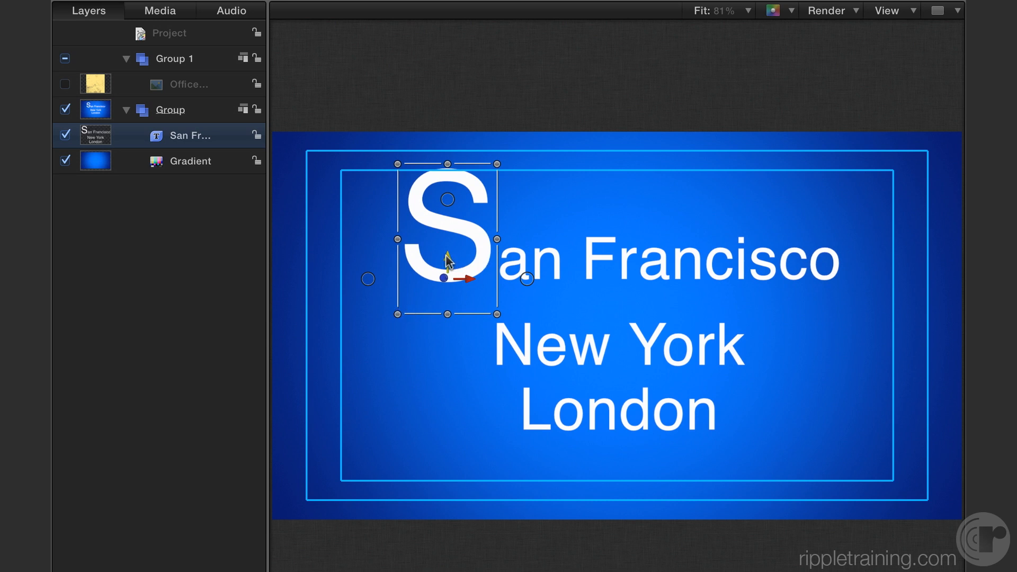
pyautogui.moveTo(446, 255); pyautogui.dragTo(446, 279)
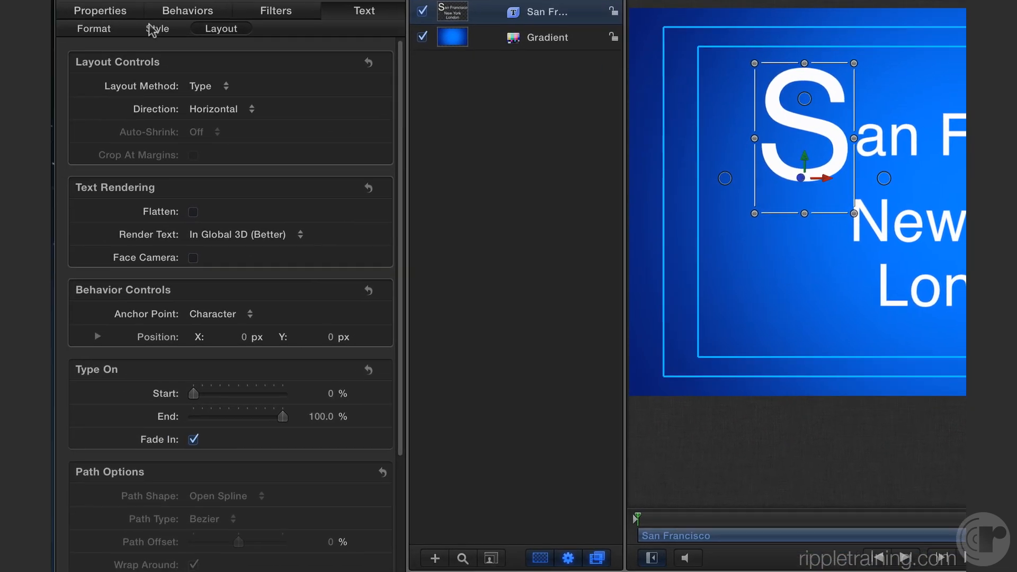
# Set the face color of the letter S to cyan and its font to Hobo Std.
pyautogui.click(151, 27)
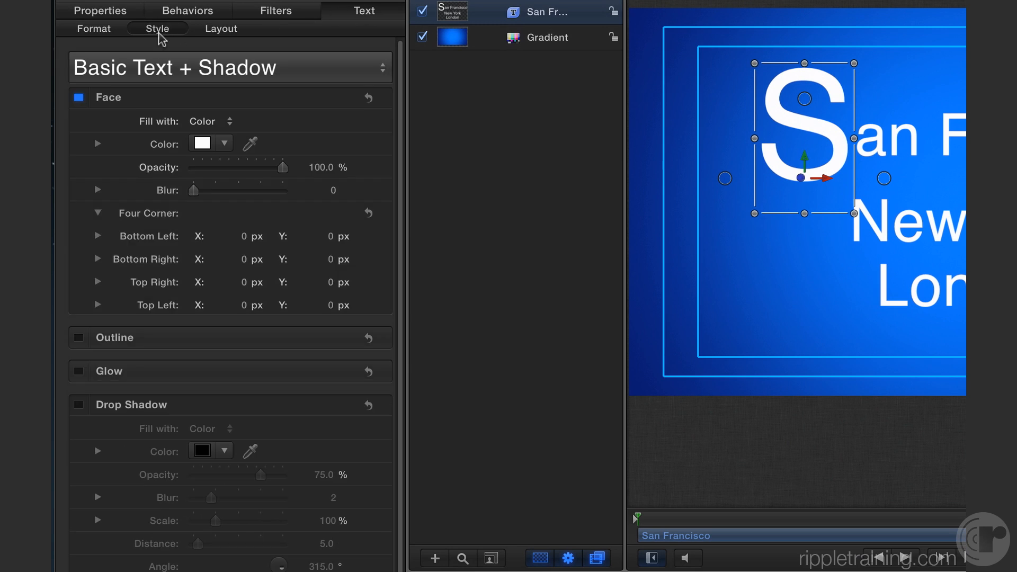
pyautogui.click(223, 144)
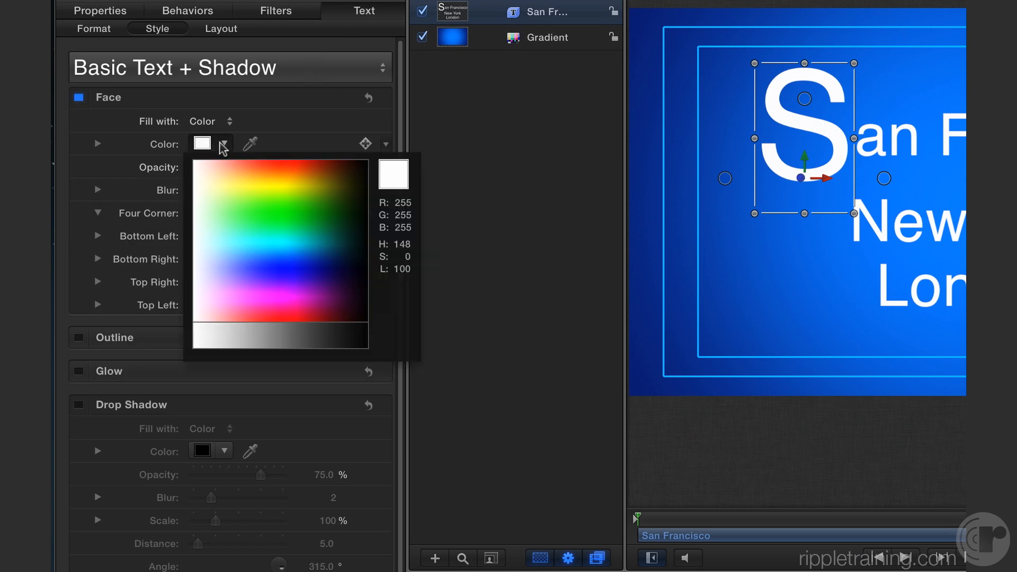
pyautogui.moveTo(286, 161); pyautogui.dragTo(268, 221)
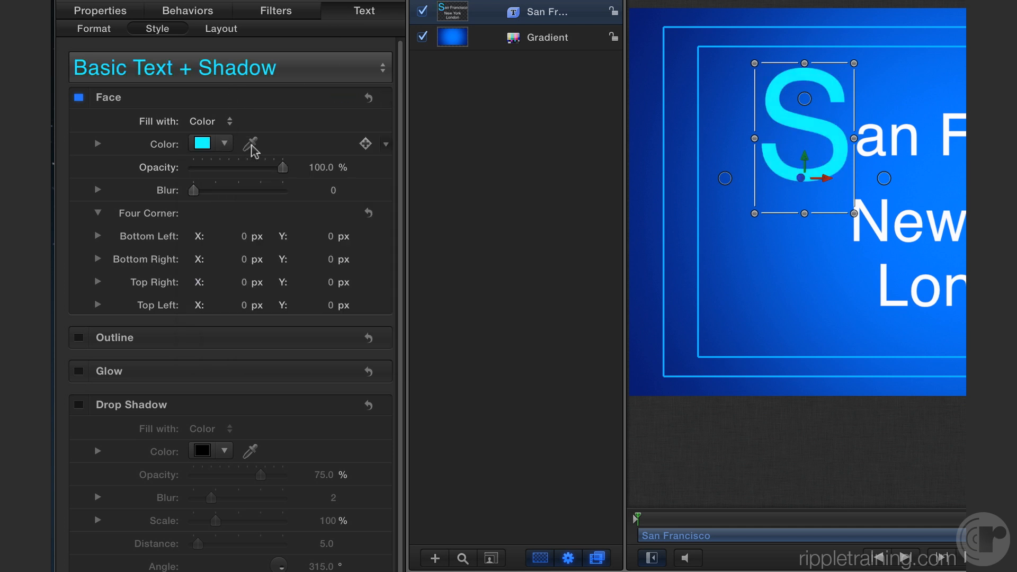
pyautogui.click(91, 30)
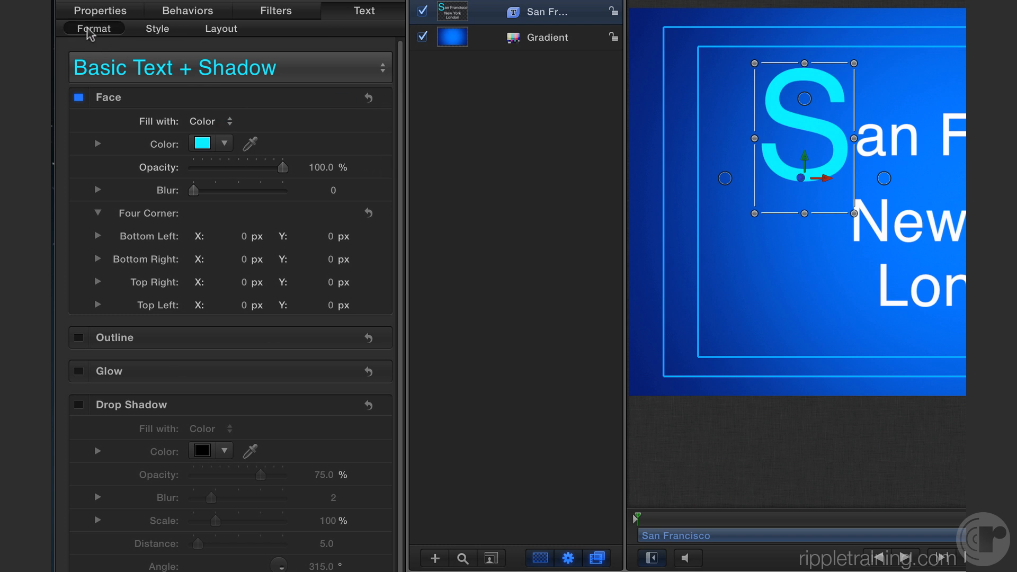
pyautogui.click(238, 146)
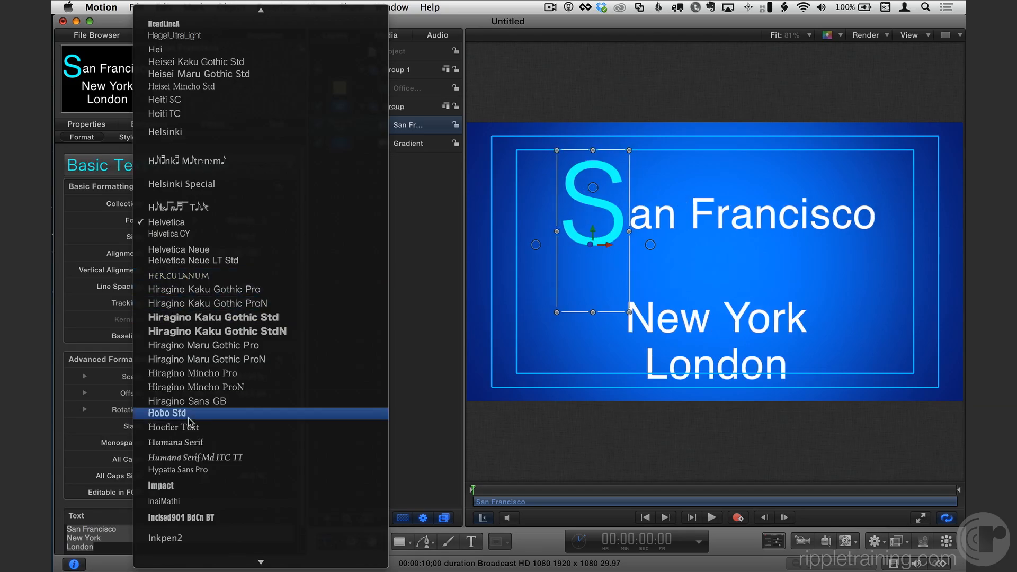
pyautogui.click(223, 412)
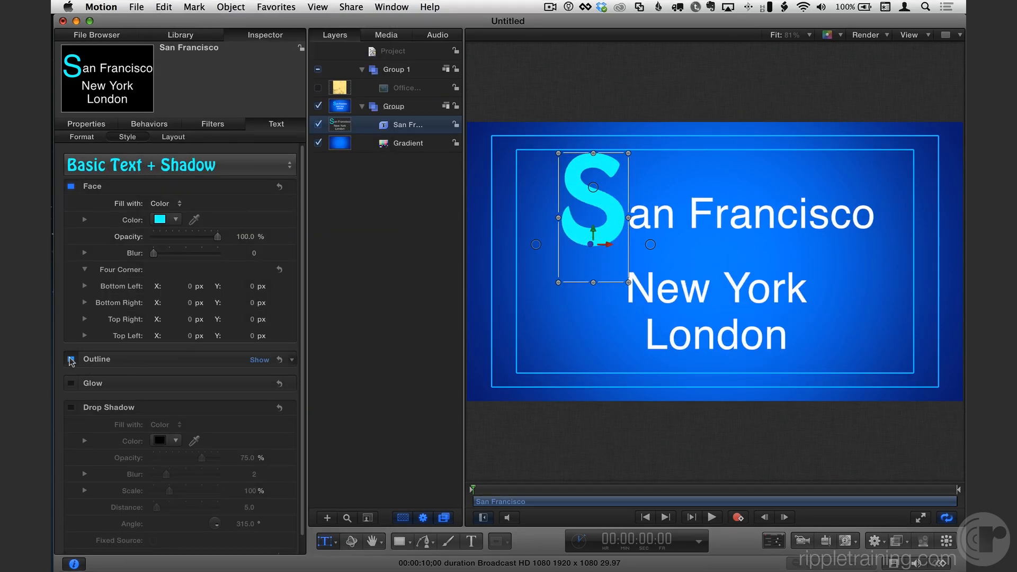
# Add an outline to the letter S, color it near-black and increase its width.
pyautogui.click(71, 360)
pyautogui.click(260, 360)
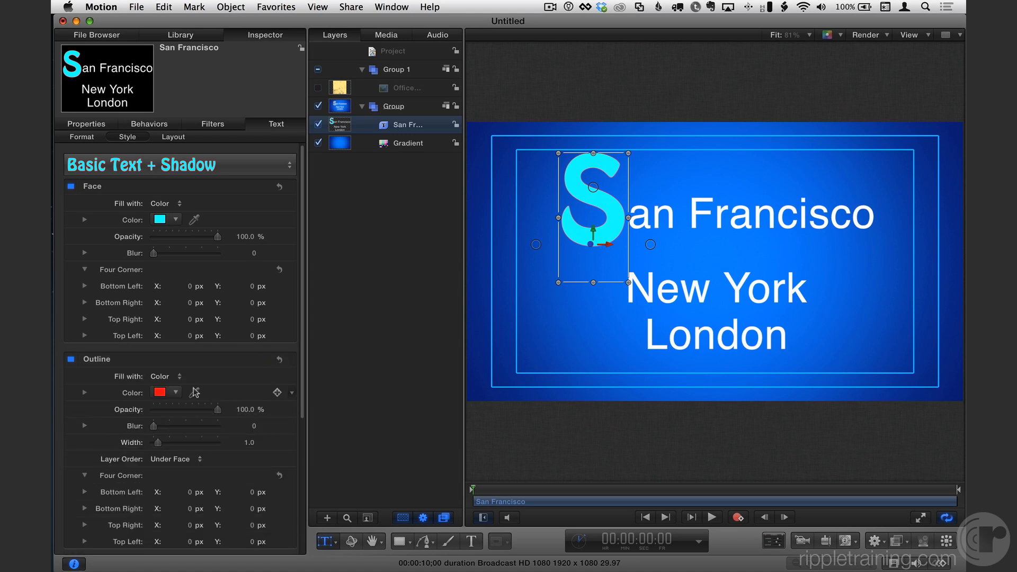
pyautogui.click(176, 393)
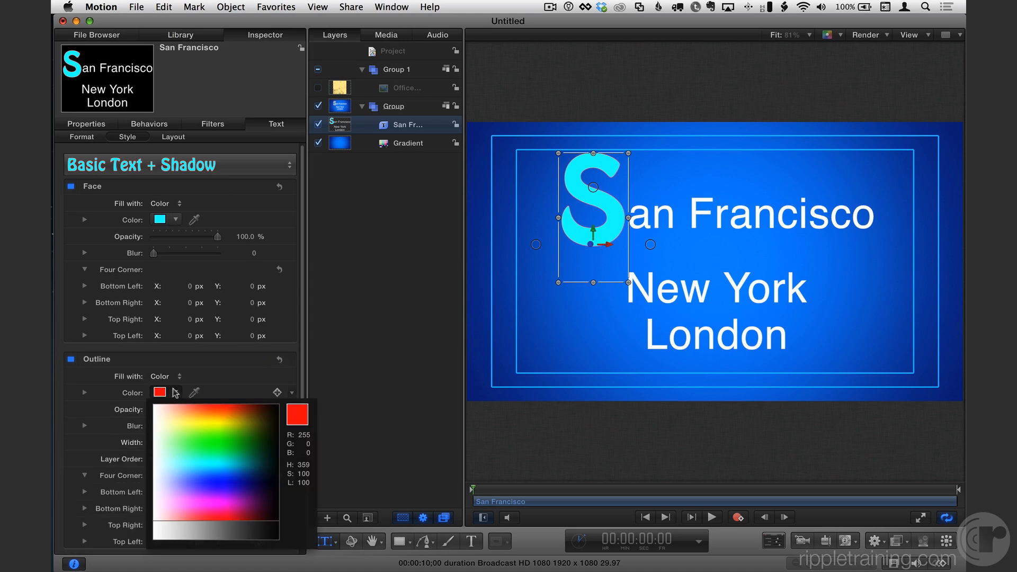
pyautogui.click(272, 529)
pyautogui.moveTo(158, 444); pyautogui.dragTo(183, 443)
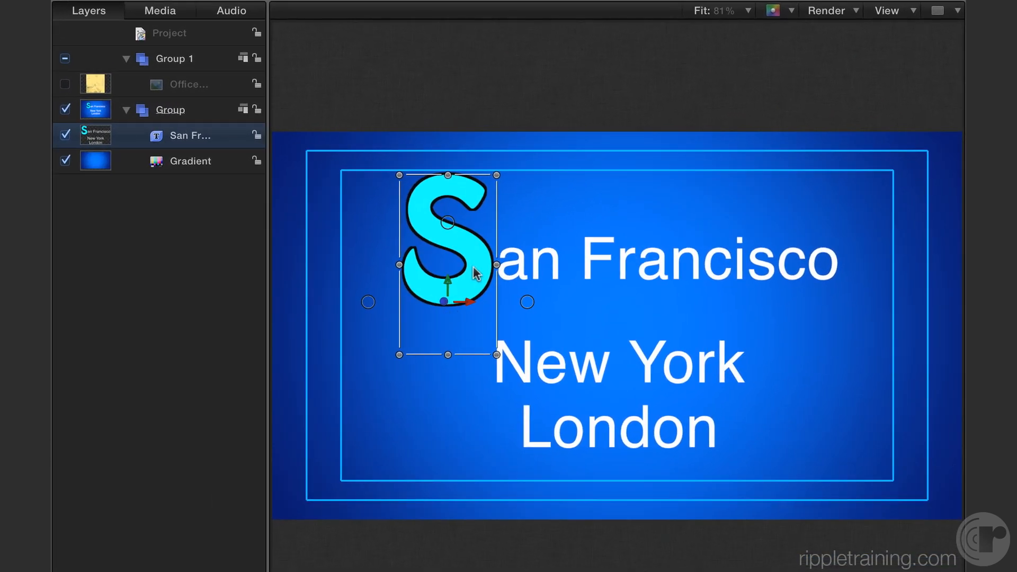
# Reposition the whole text block slightly within the inner safe zone using the Transform tool and set its line spacing to 15.
pyautogui.click(509, 269)
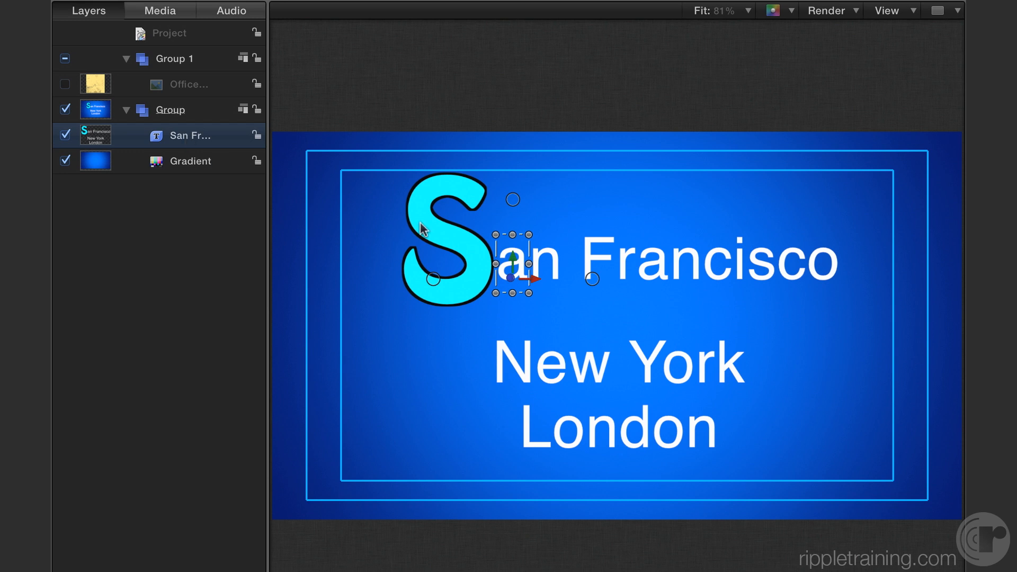
pyautogui.hotkey('shift', 's')
pyautogui.moveTo(467, 252)
pyautogui.mouseDown()
pyautogui.moveTo(381, 253)
pyautogui.moveTo(485, 270)
pyautogui.moveTo(419, 265)
pyautogui.moveTo(480, 260)
pyautogui.moveTo(478, 251)
pyautogui.mouseUp()
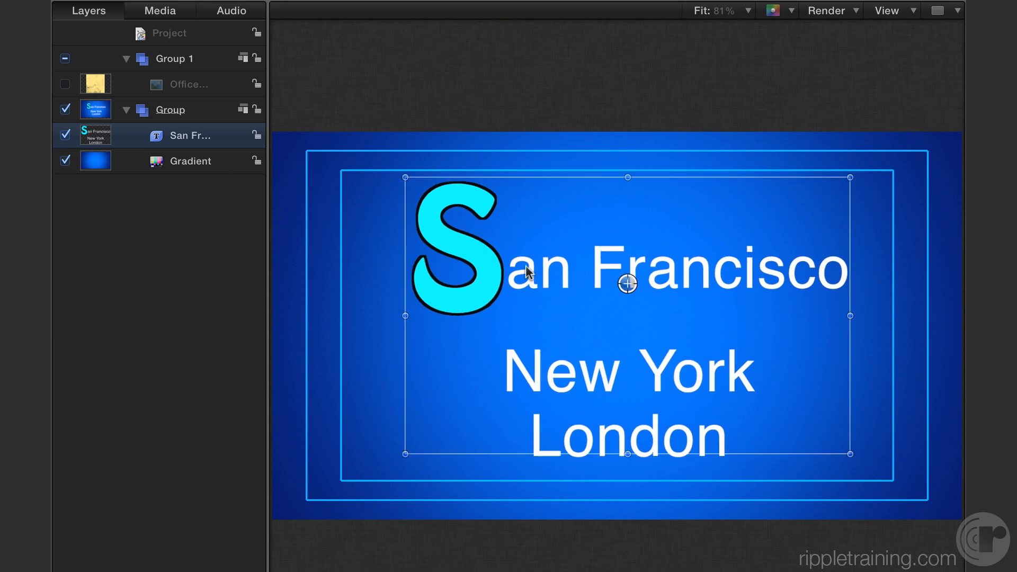
pyautogui.moveTo(529, 272); pyautogui.dragTo(527, 276)
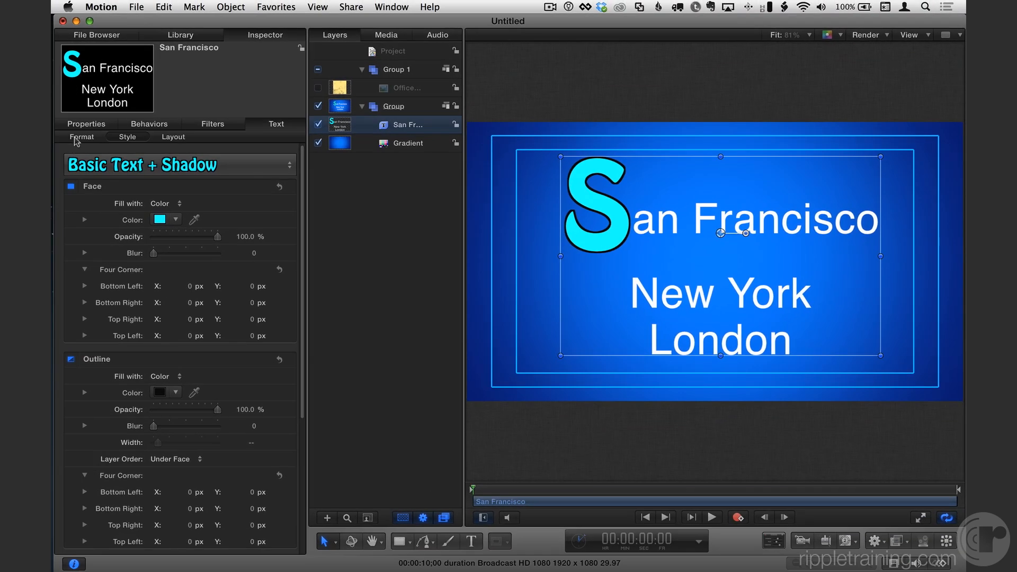
pyautogui.click(78, 138)
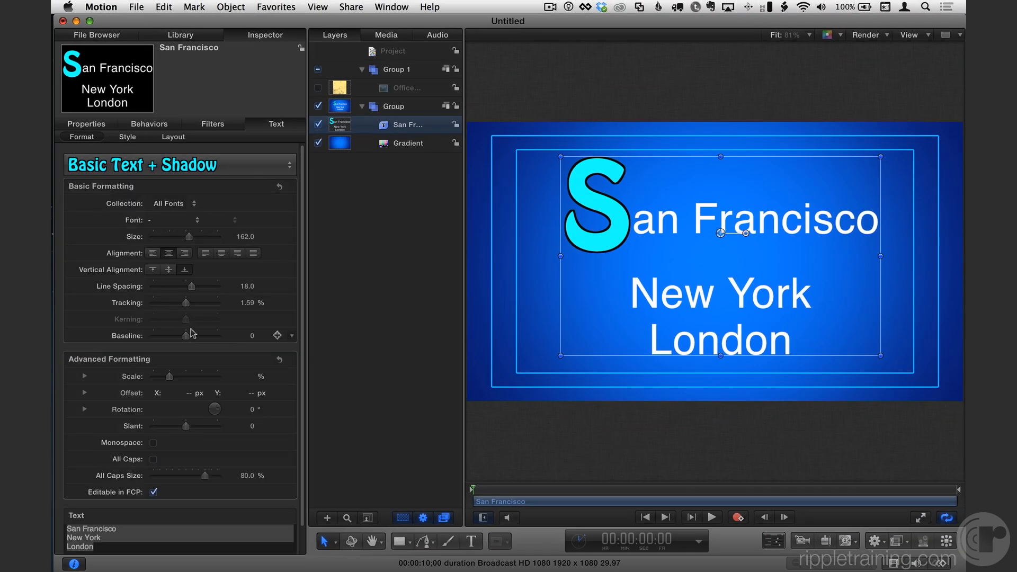
pyautogui.moveTo(192, 287)
pyautogui.mouseDown()
pyautogui.moveTo(178, 288)
pyautogui.moveTo(189, 287)
pyautogui.mouseUp()
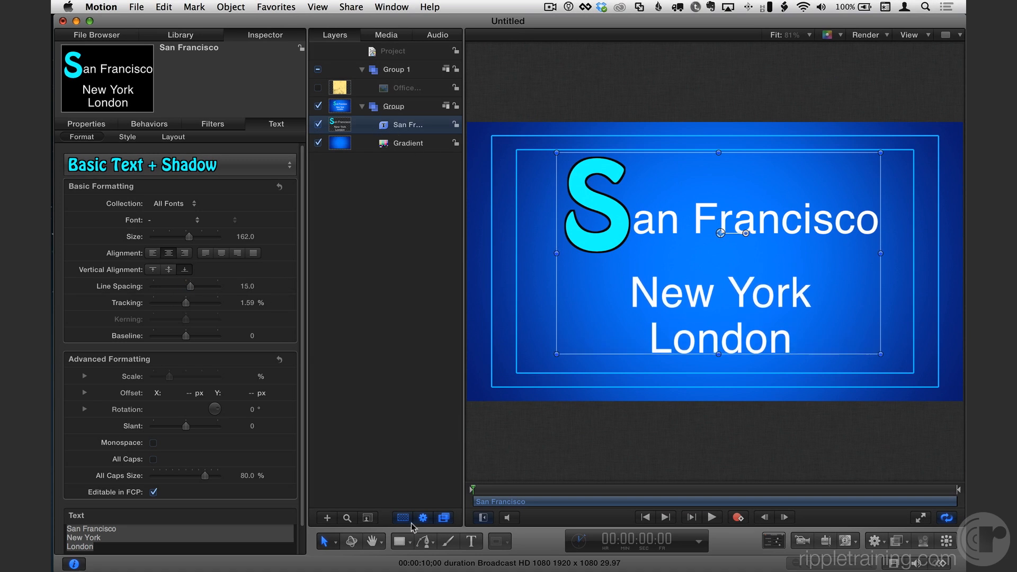
# Lower all glyphs of the San Francisco line closer to New York with Transform Glyph and raise the whole text block slightly.
pyautogui.click(324, 541)
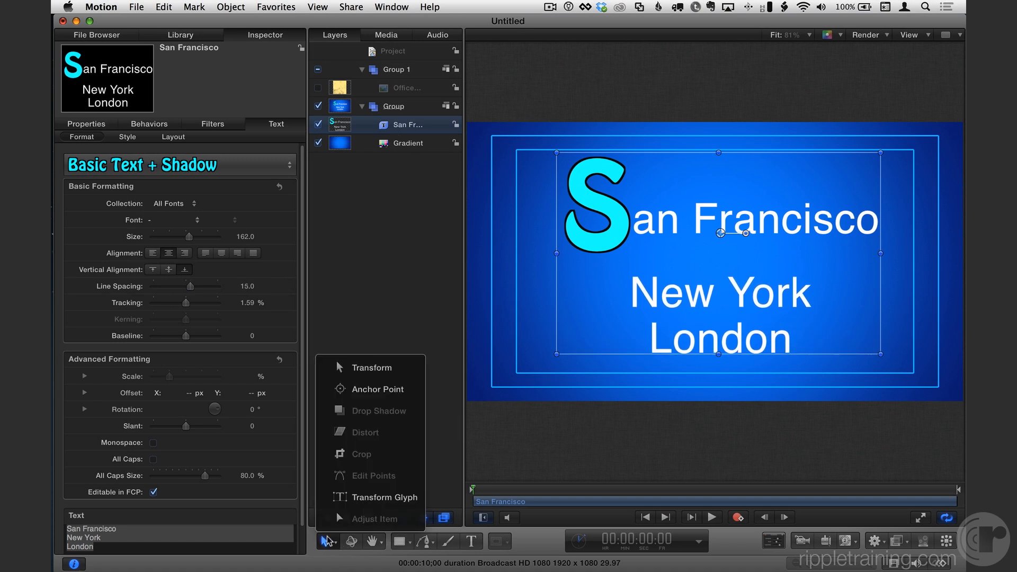
pyautogui.click(385, 497)
pyautogui.click(610, 237)
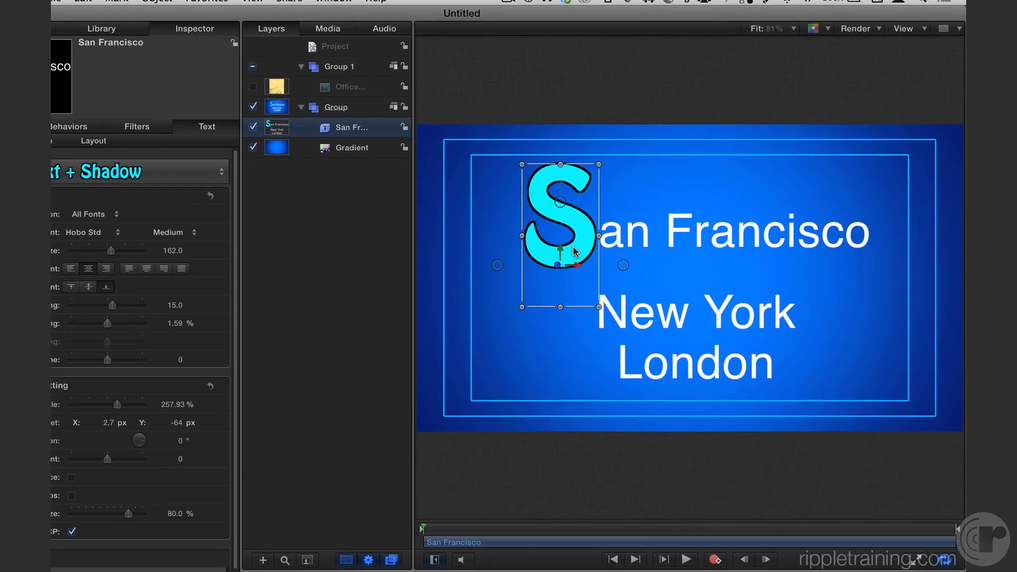
pyautogui.click(866, 224)
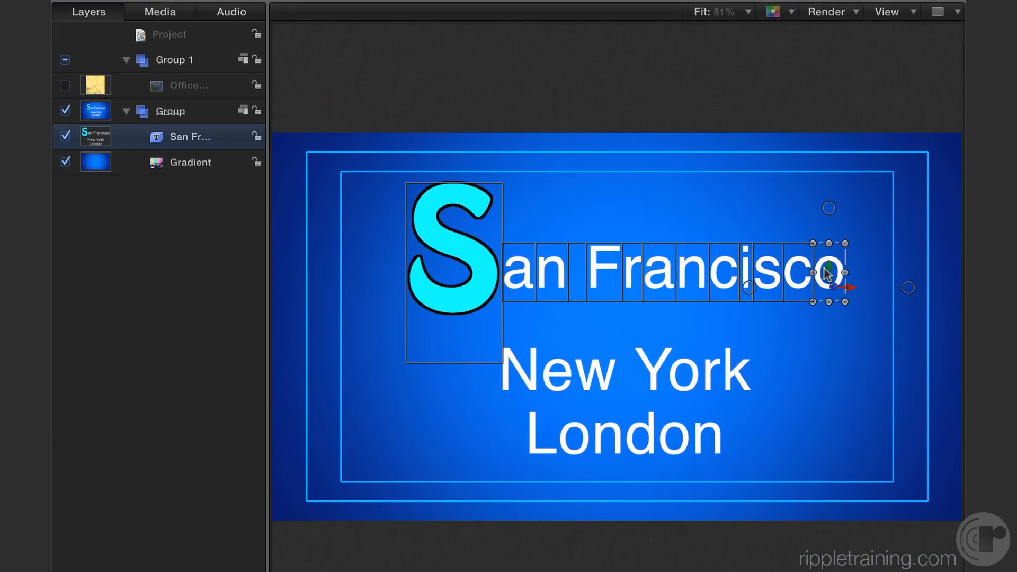
pyautogui.moveTo(829, 272)
pyautogui.mouseDown()
pyautogui.moveTo(829, 299)
pyautogui.moveTo(827, 286)
pyautogui.mouseUp()
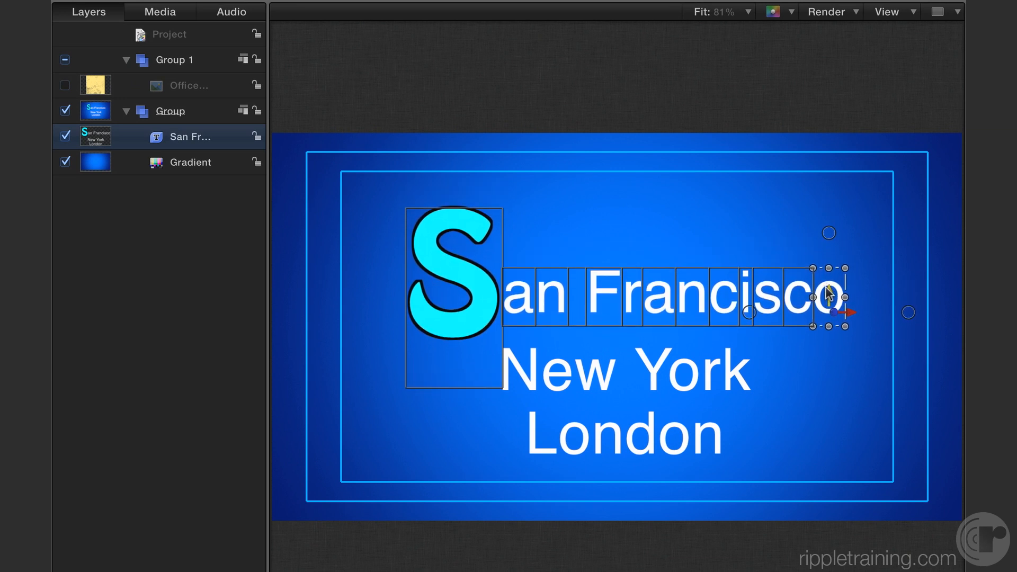
pyautogui.hotkey('shift', 's')
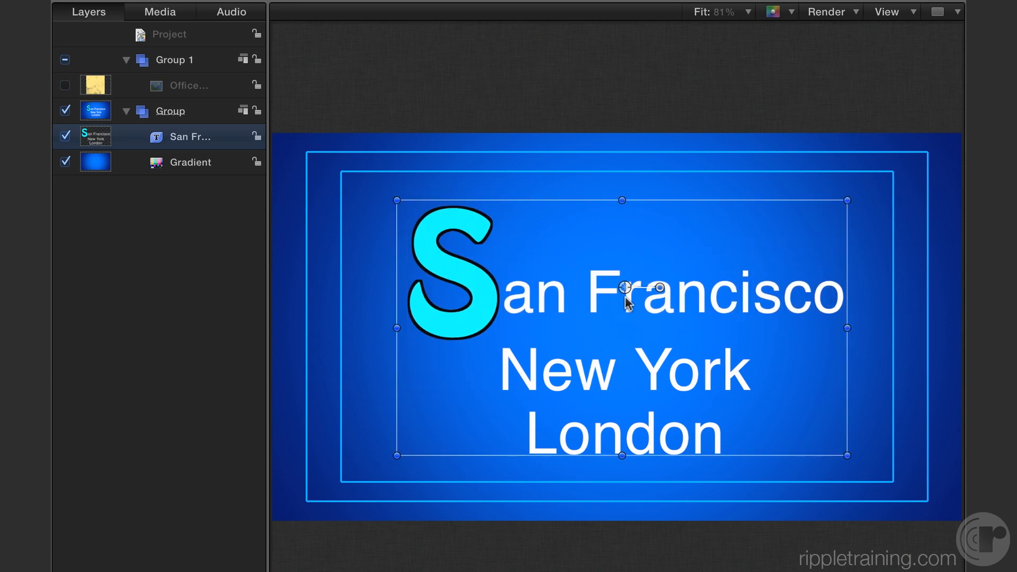
pyautogui.moveTo(629, 289); pyautogui.dragTo(627, 269)
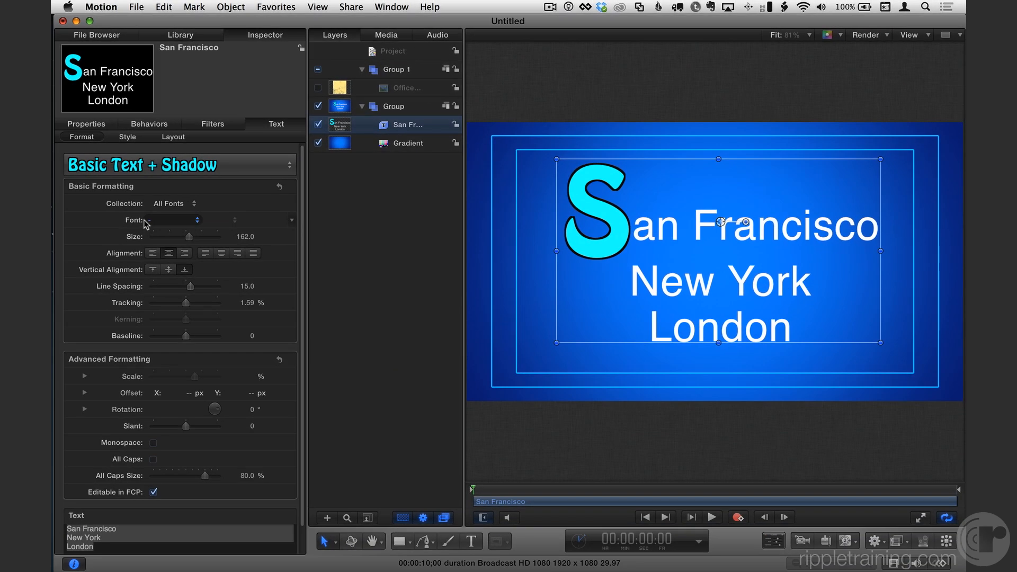
# Try the 1942 report font on the whole text block and undo the font change.
pyautogui.click(188, 221)
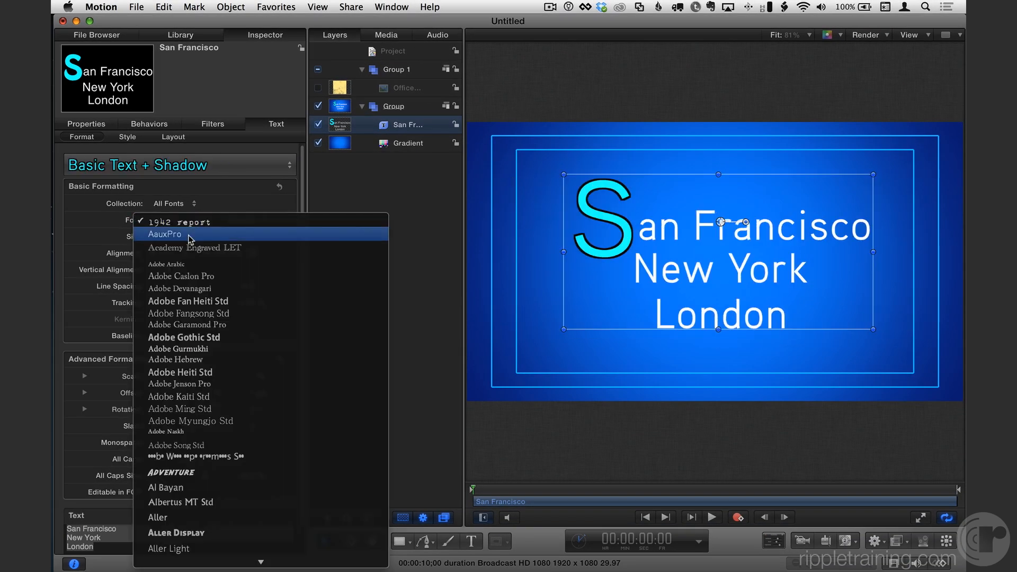
pyautogui.click(157, 223)
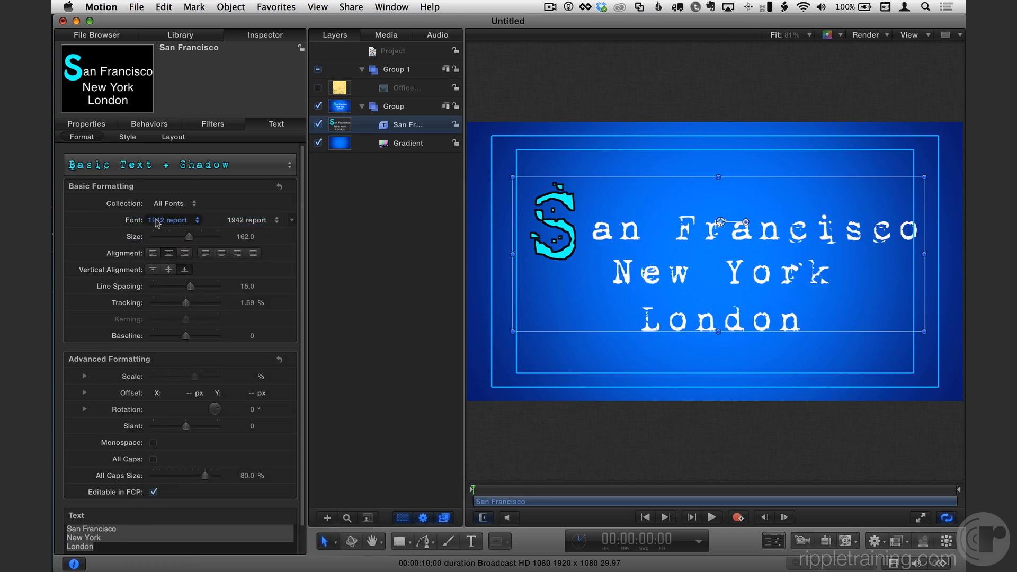
pyautogui.press('super+z')
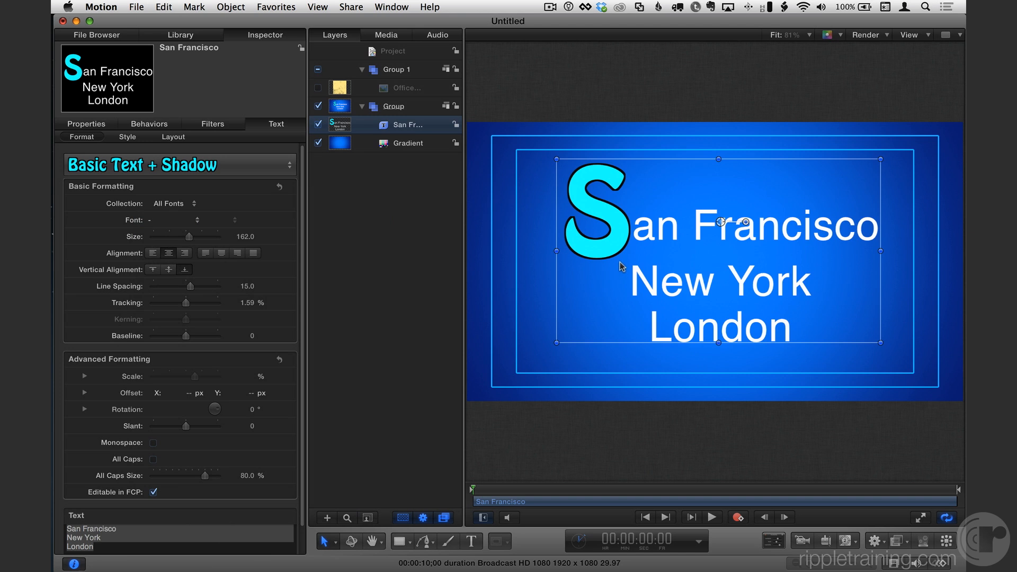